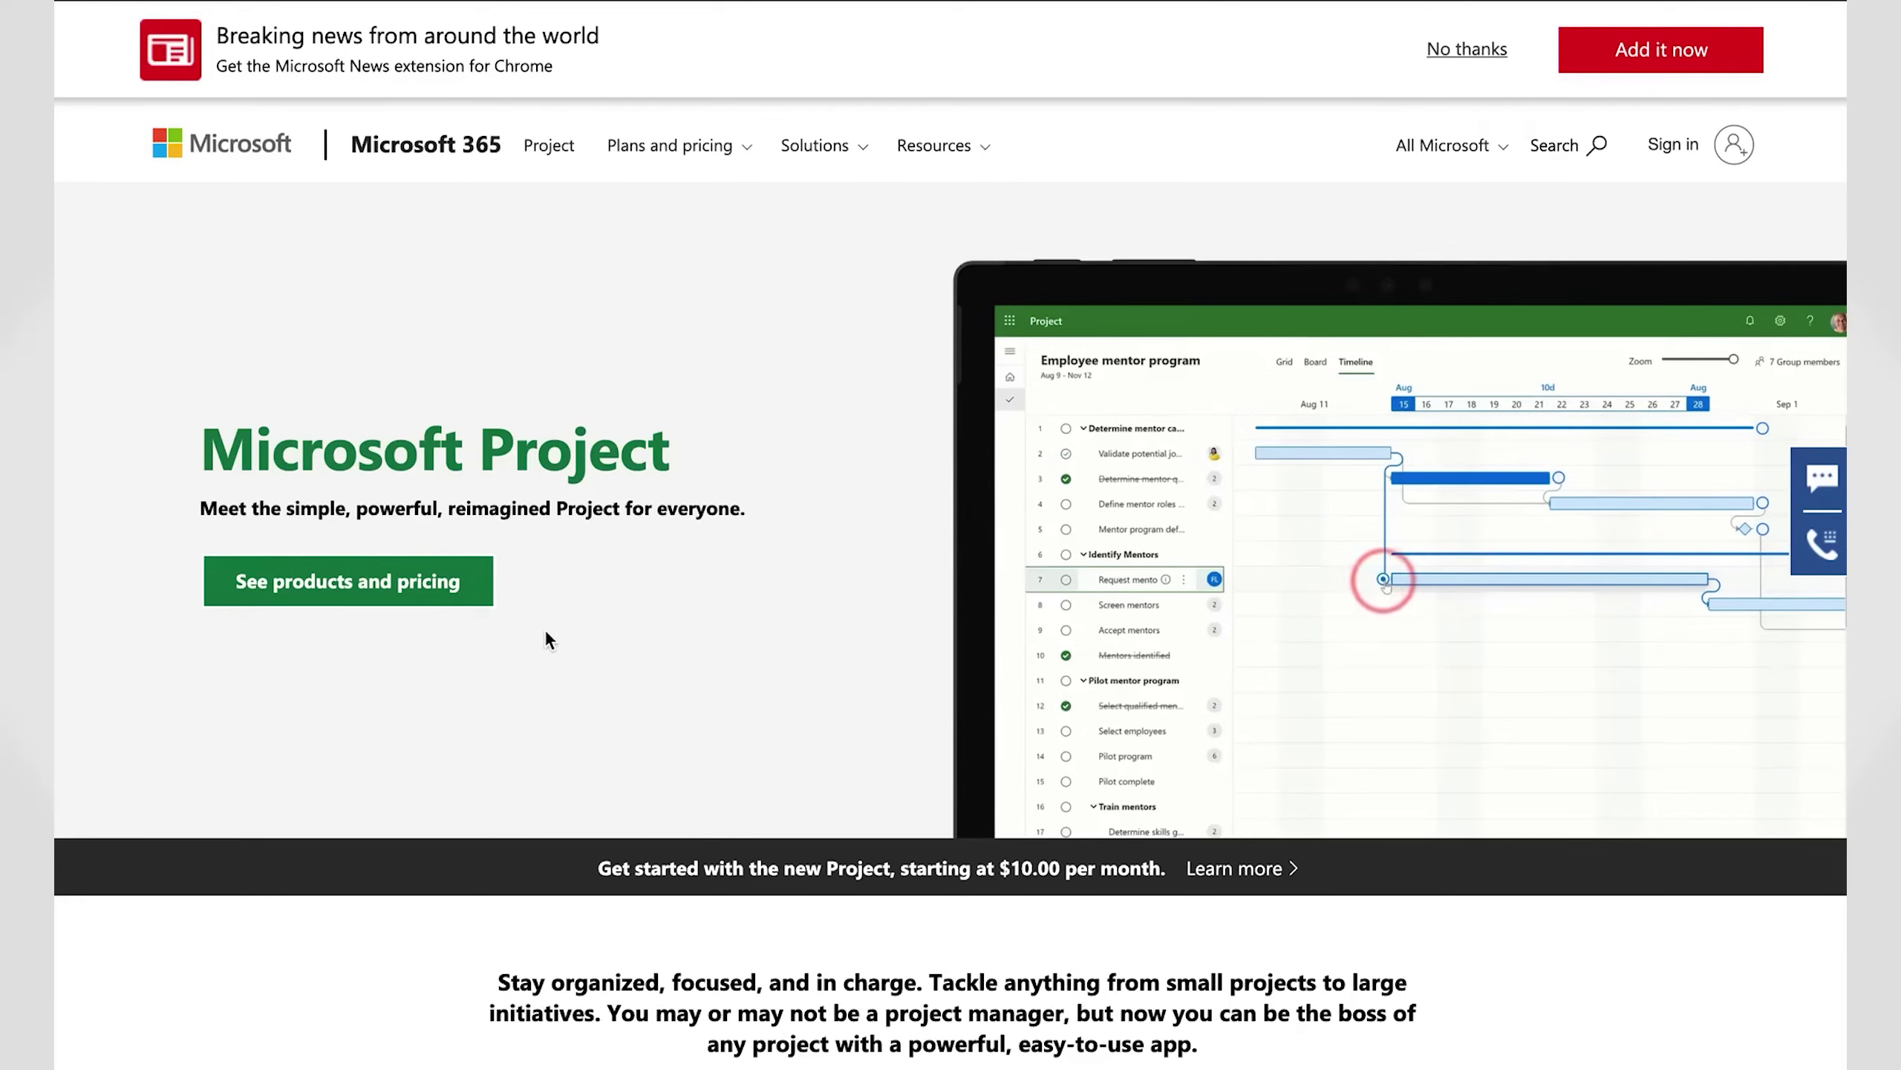
Show the on-premises solutions in the Microsoft 365 project plans and pricing comparison
click(431, 583)
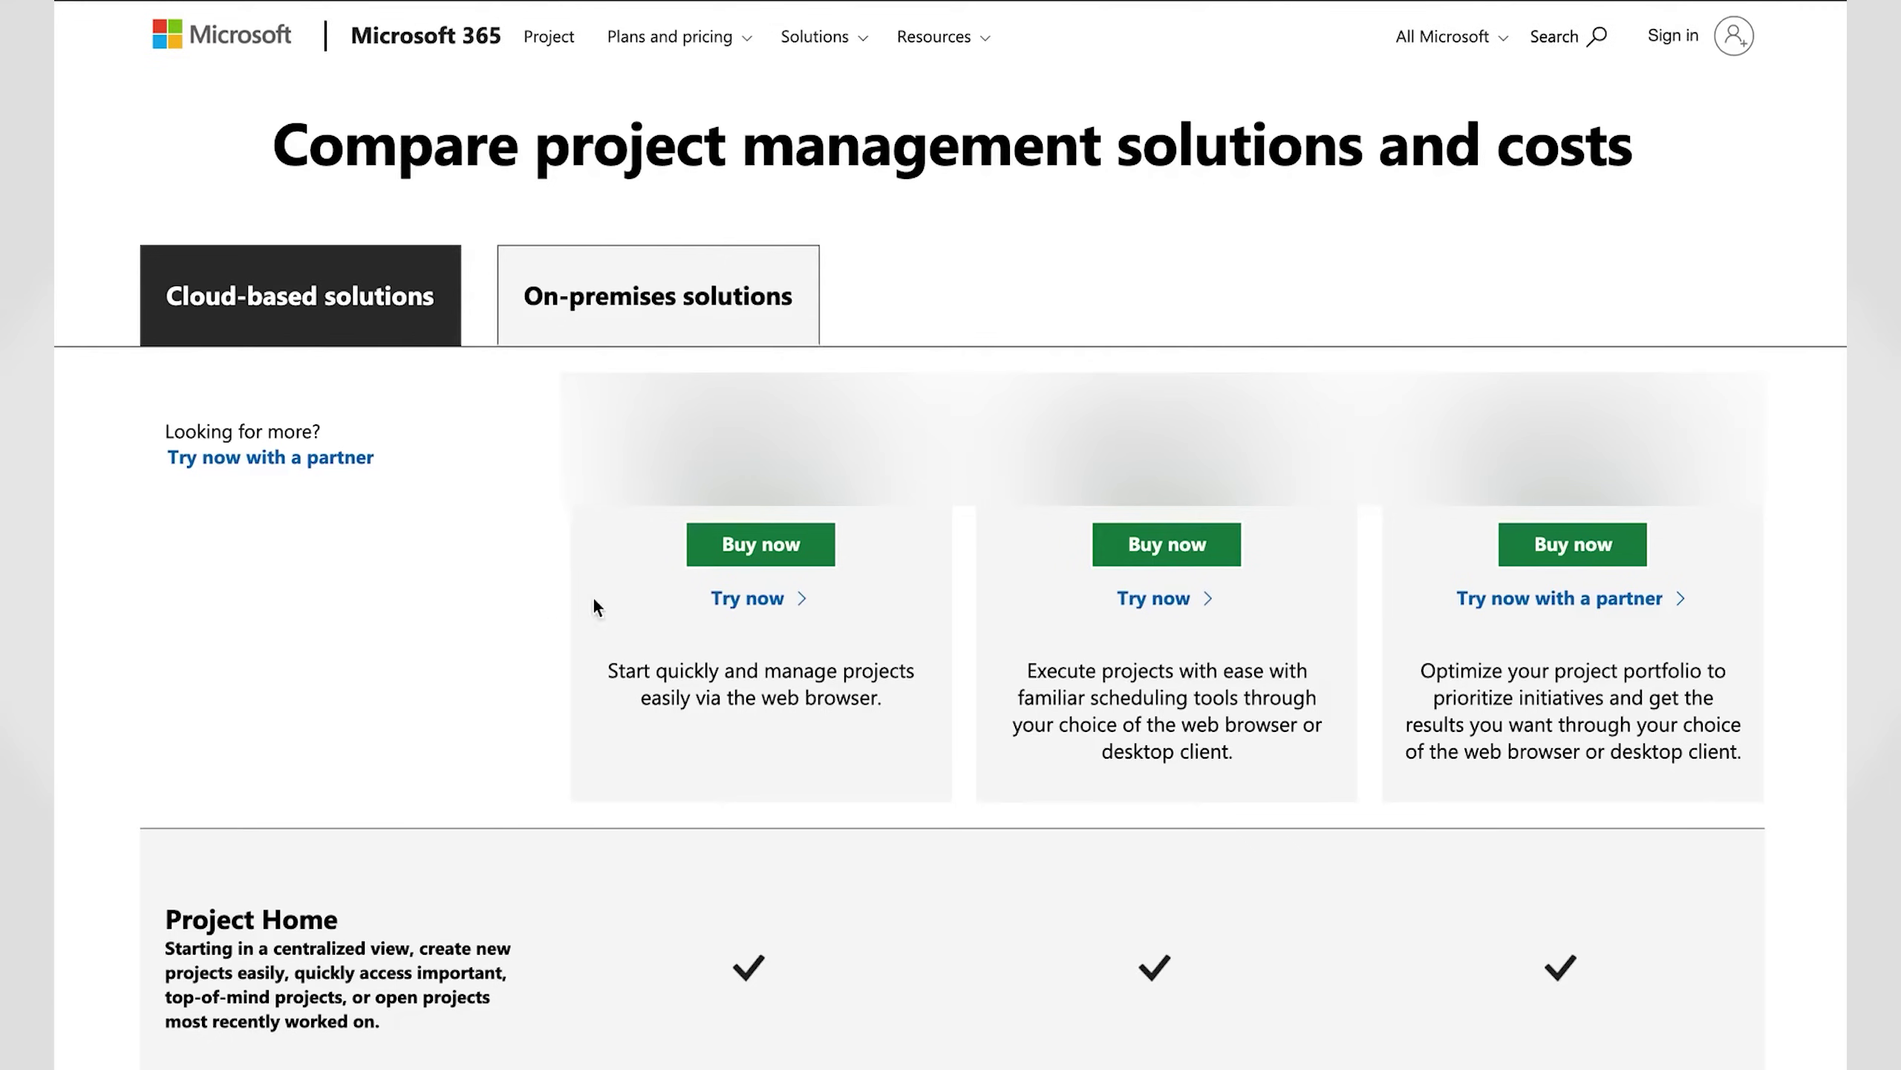
click(663, 392)
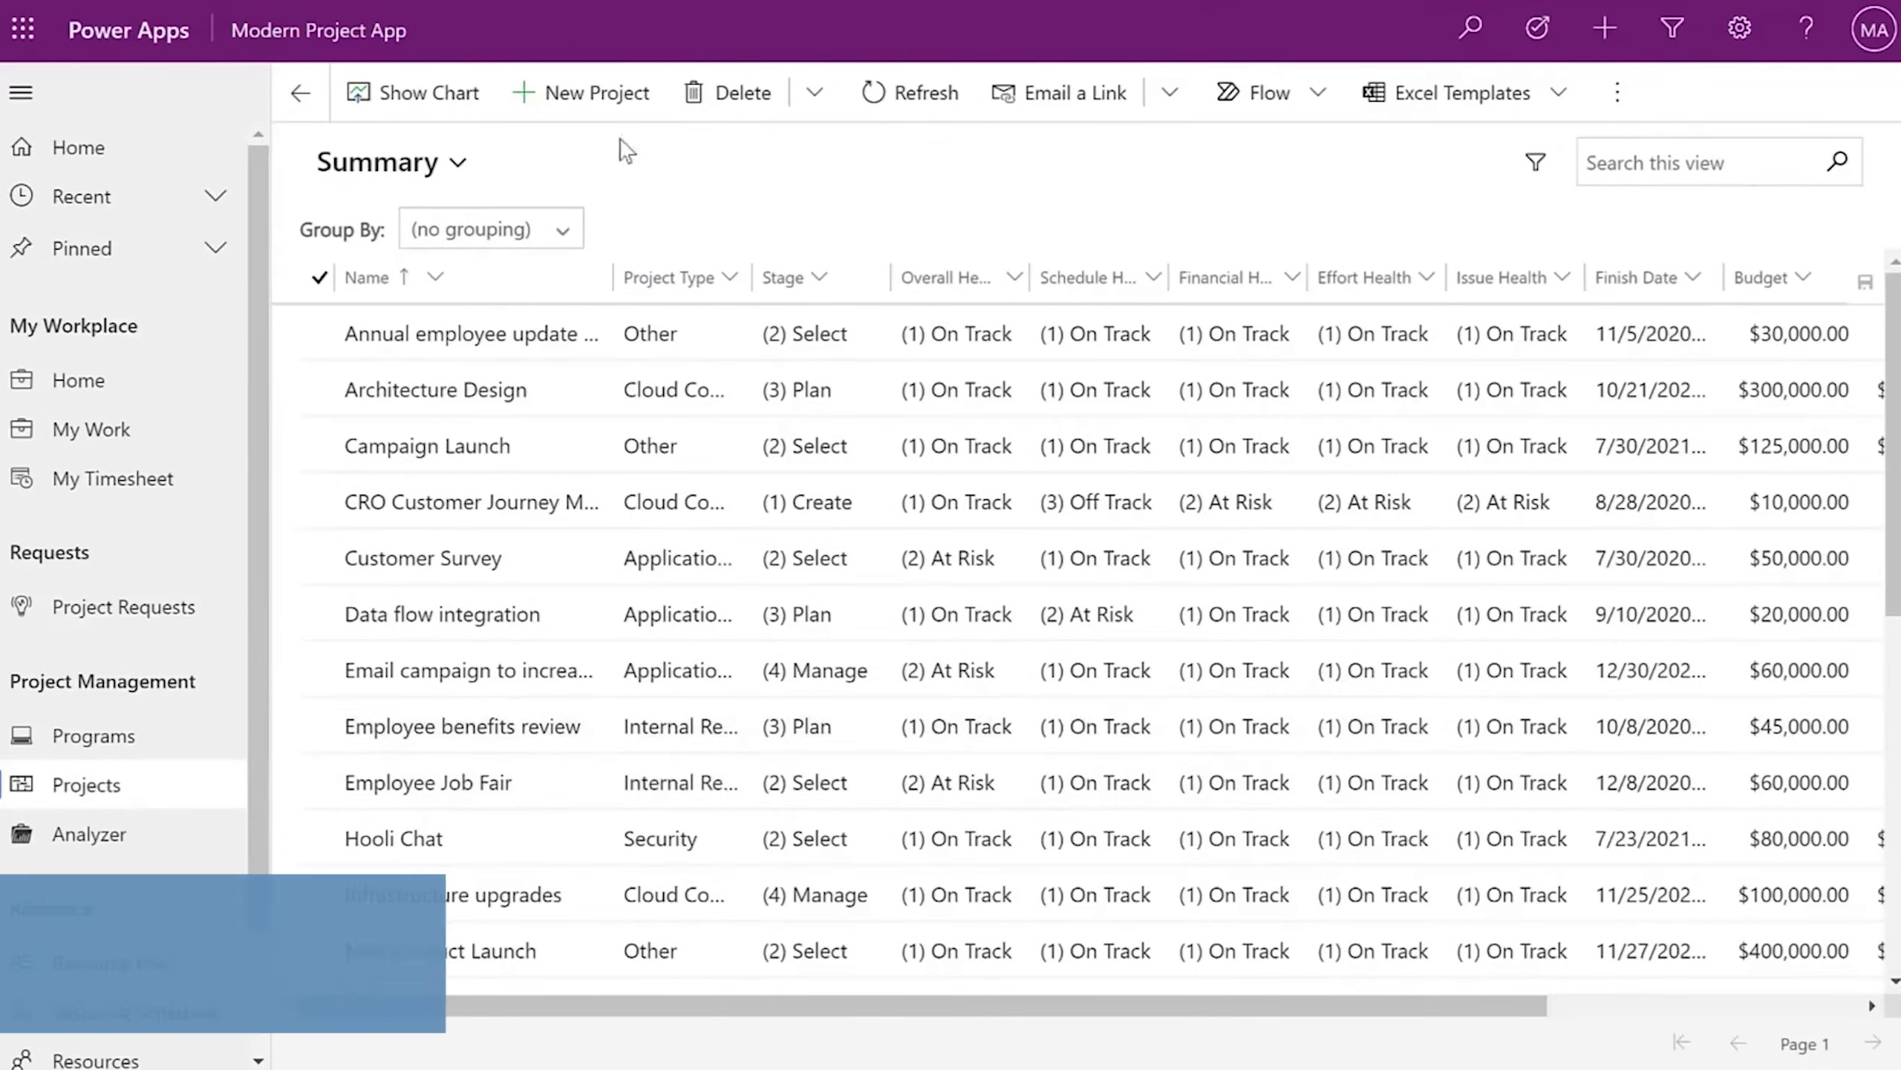
Start a new project record in the Power Apps Projects list and begin entering its name
click(597, 92)
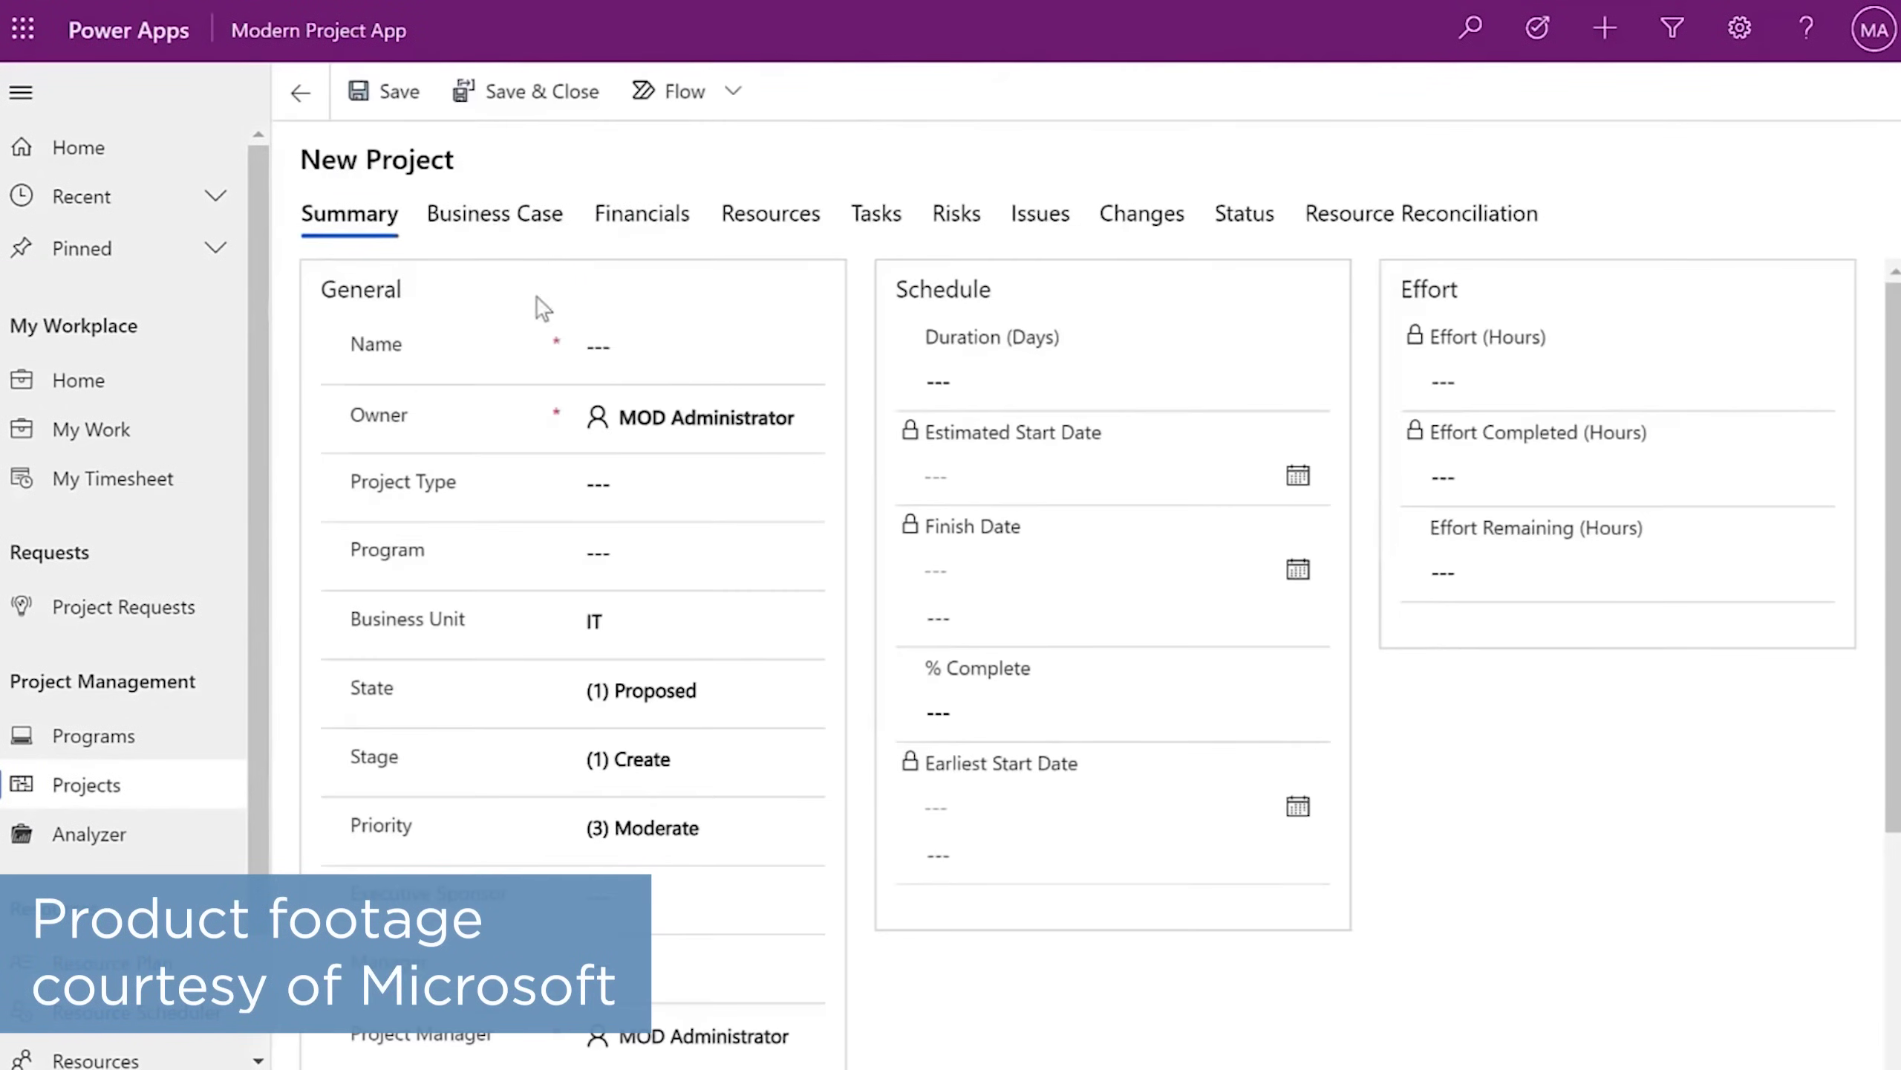
click(608, 357)
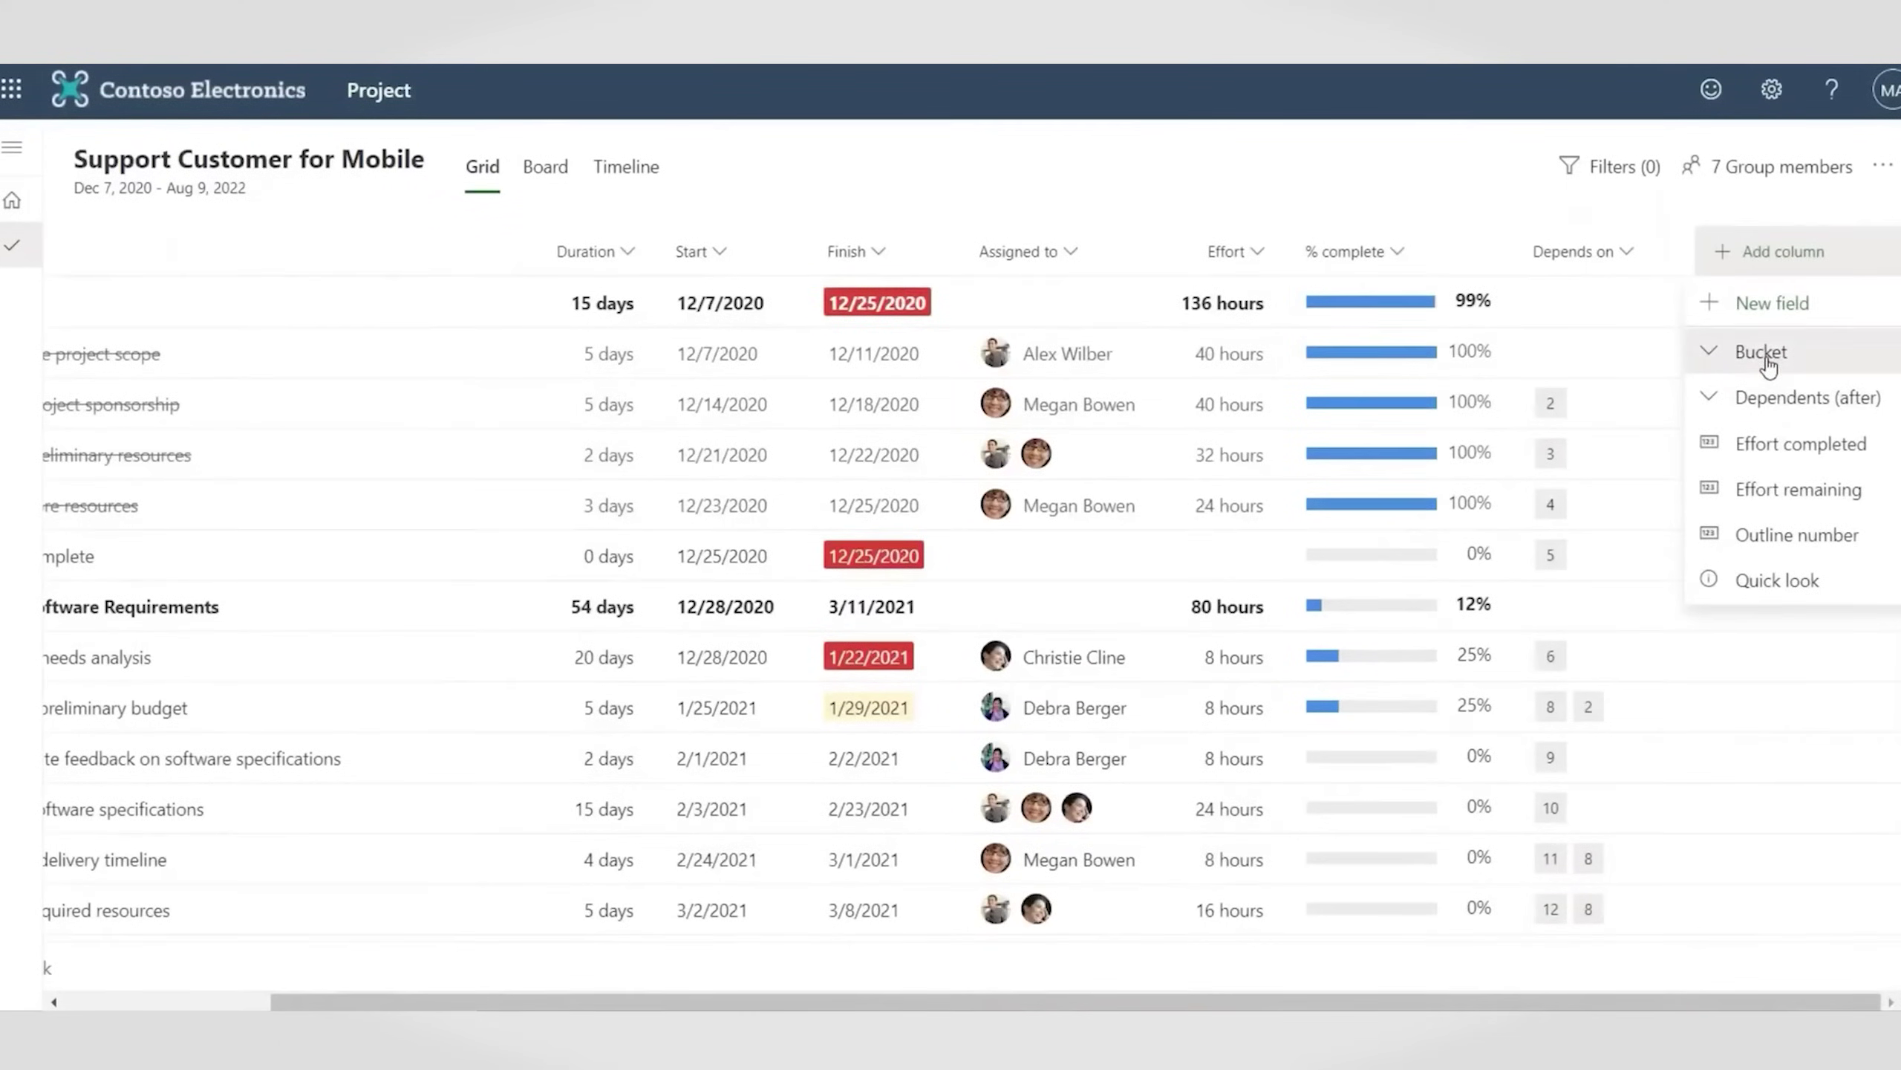
Add a Bucket grid column, create a Marketing board bucket, and add a Legal task
click(1766, 357)
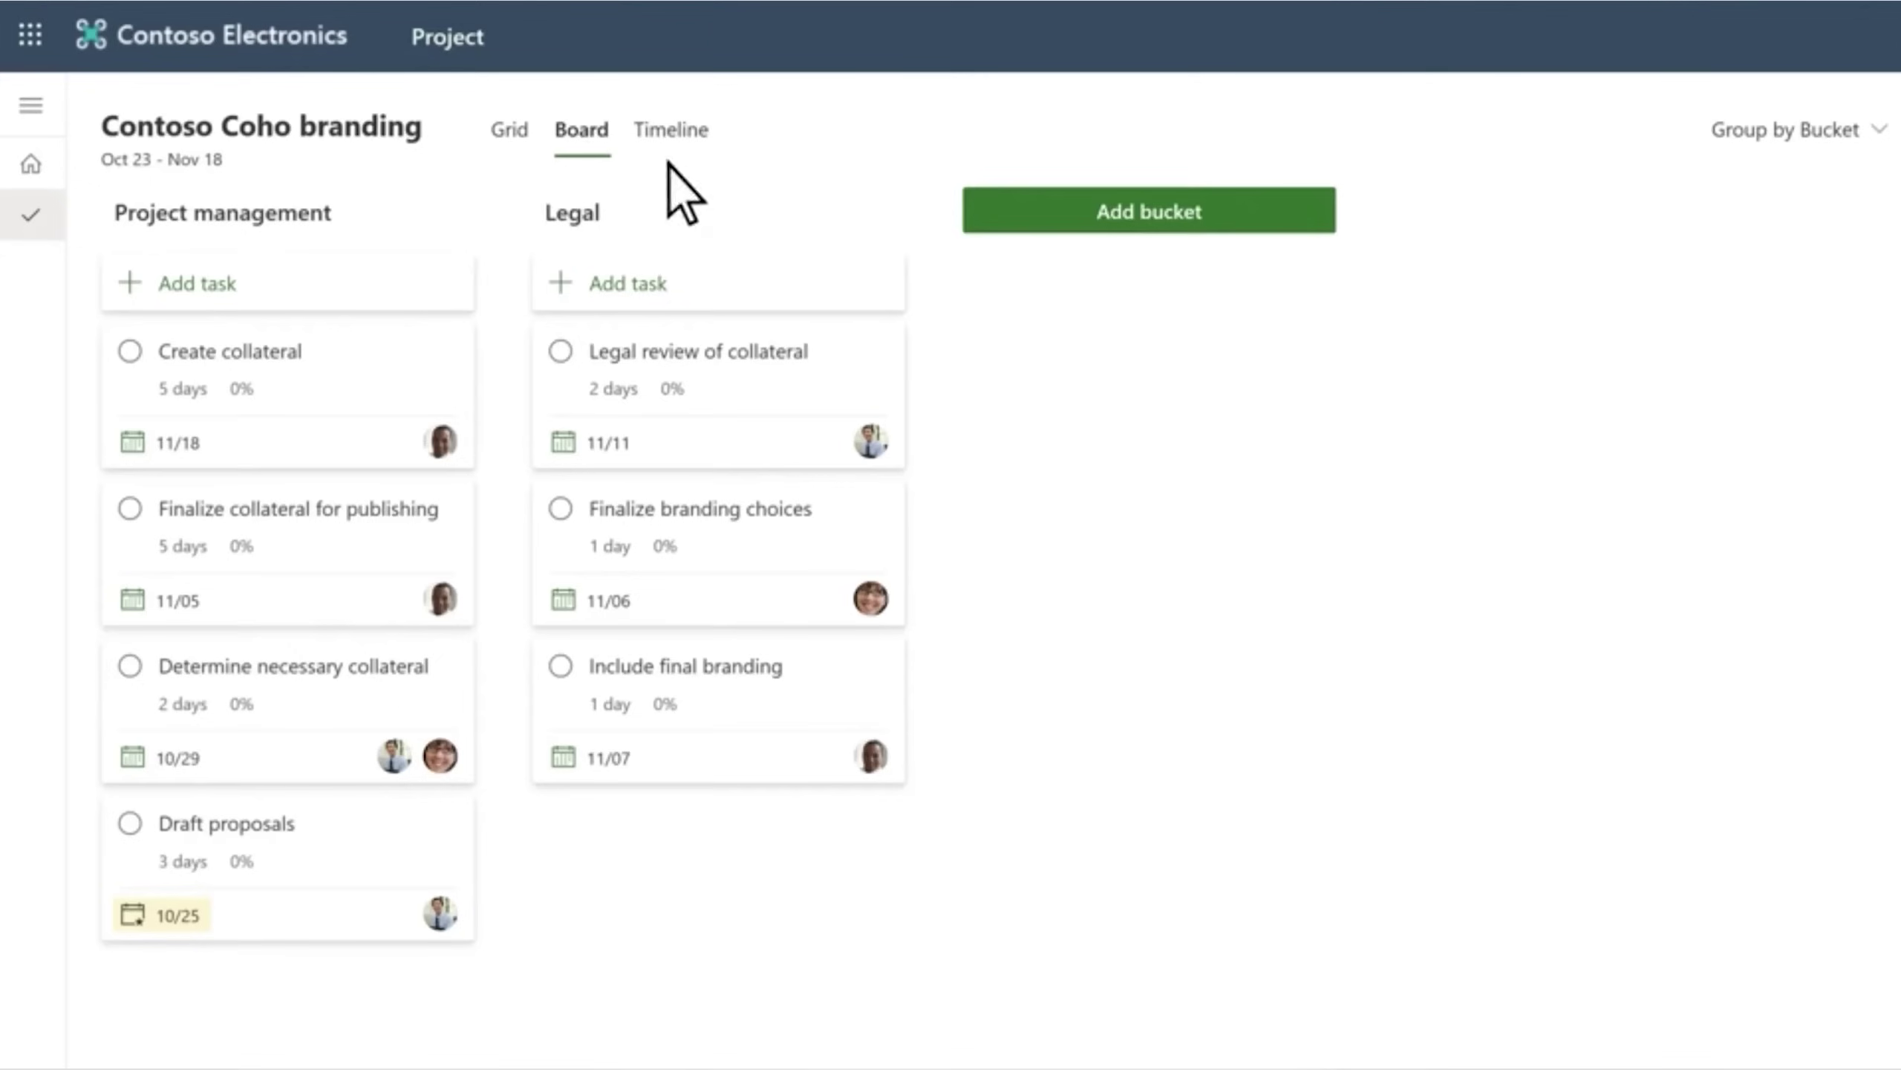
click(1154, 221)
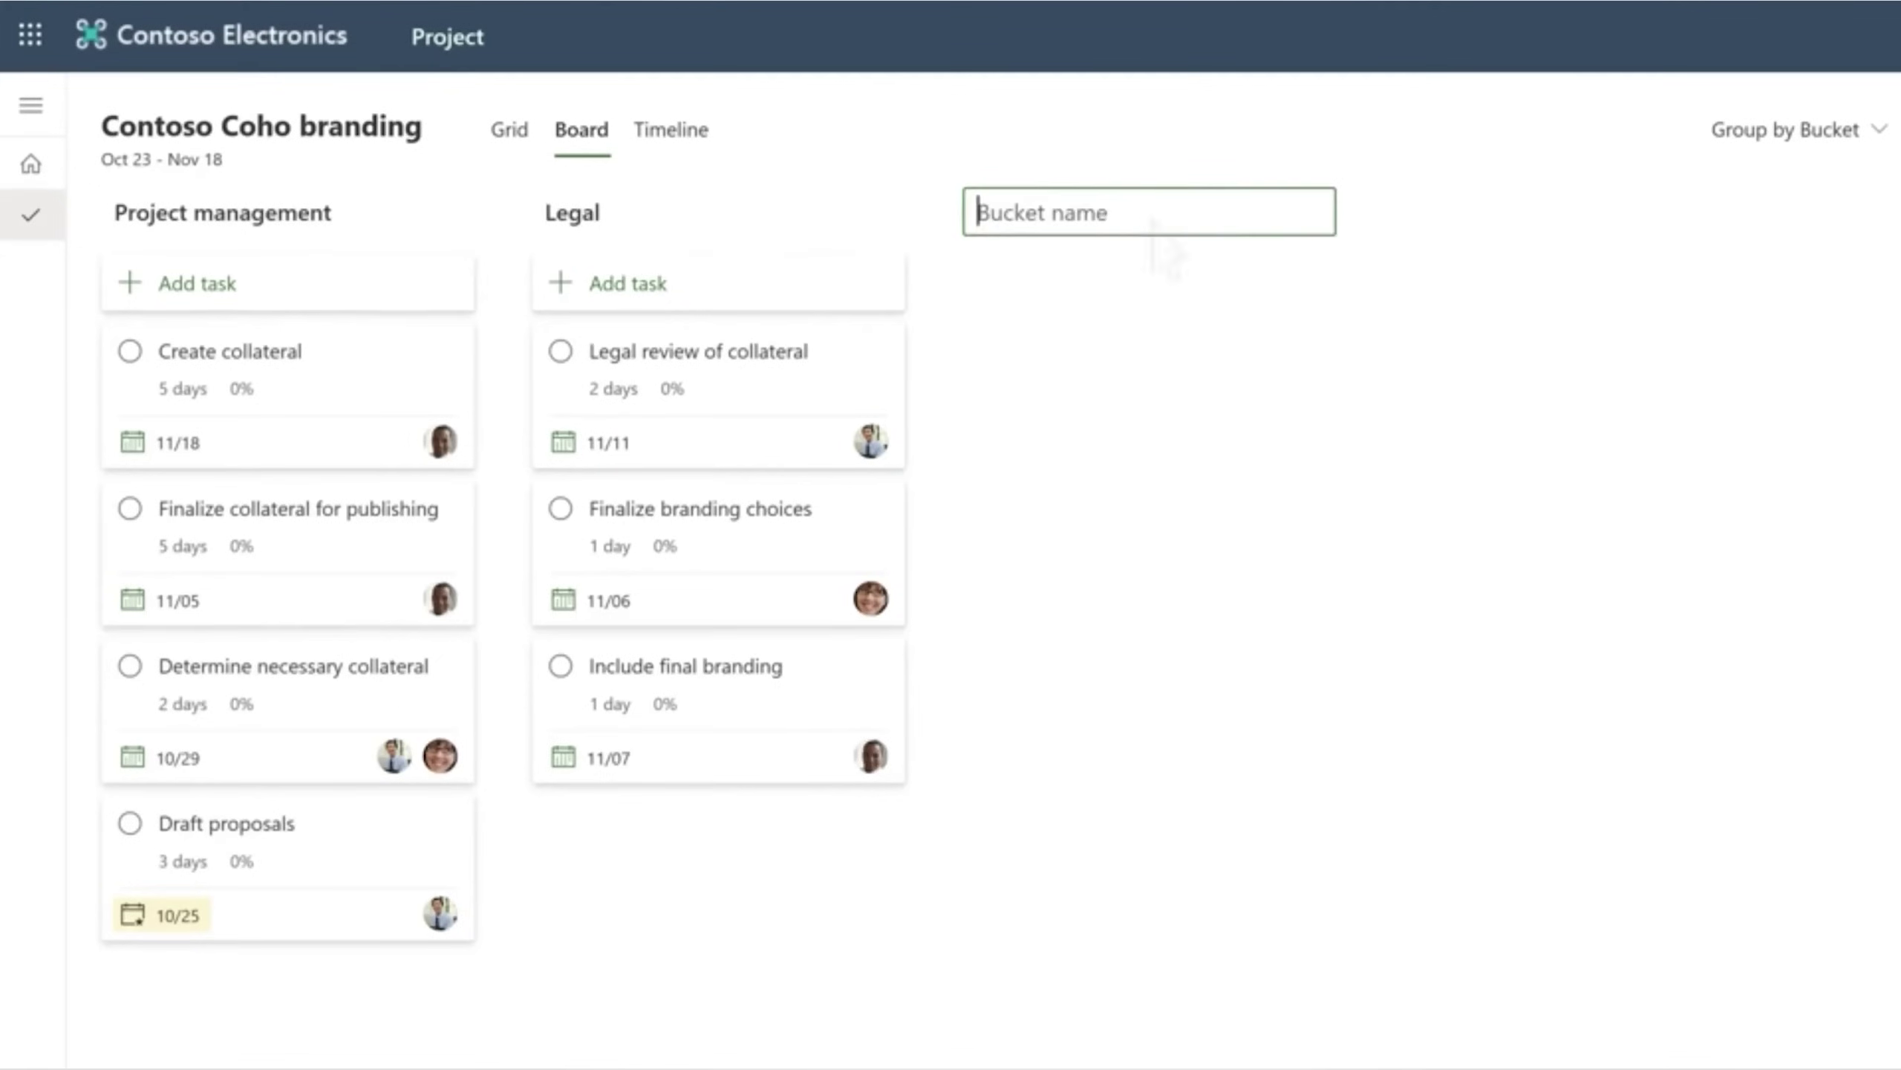
text(Marketing)
key(Return)
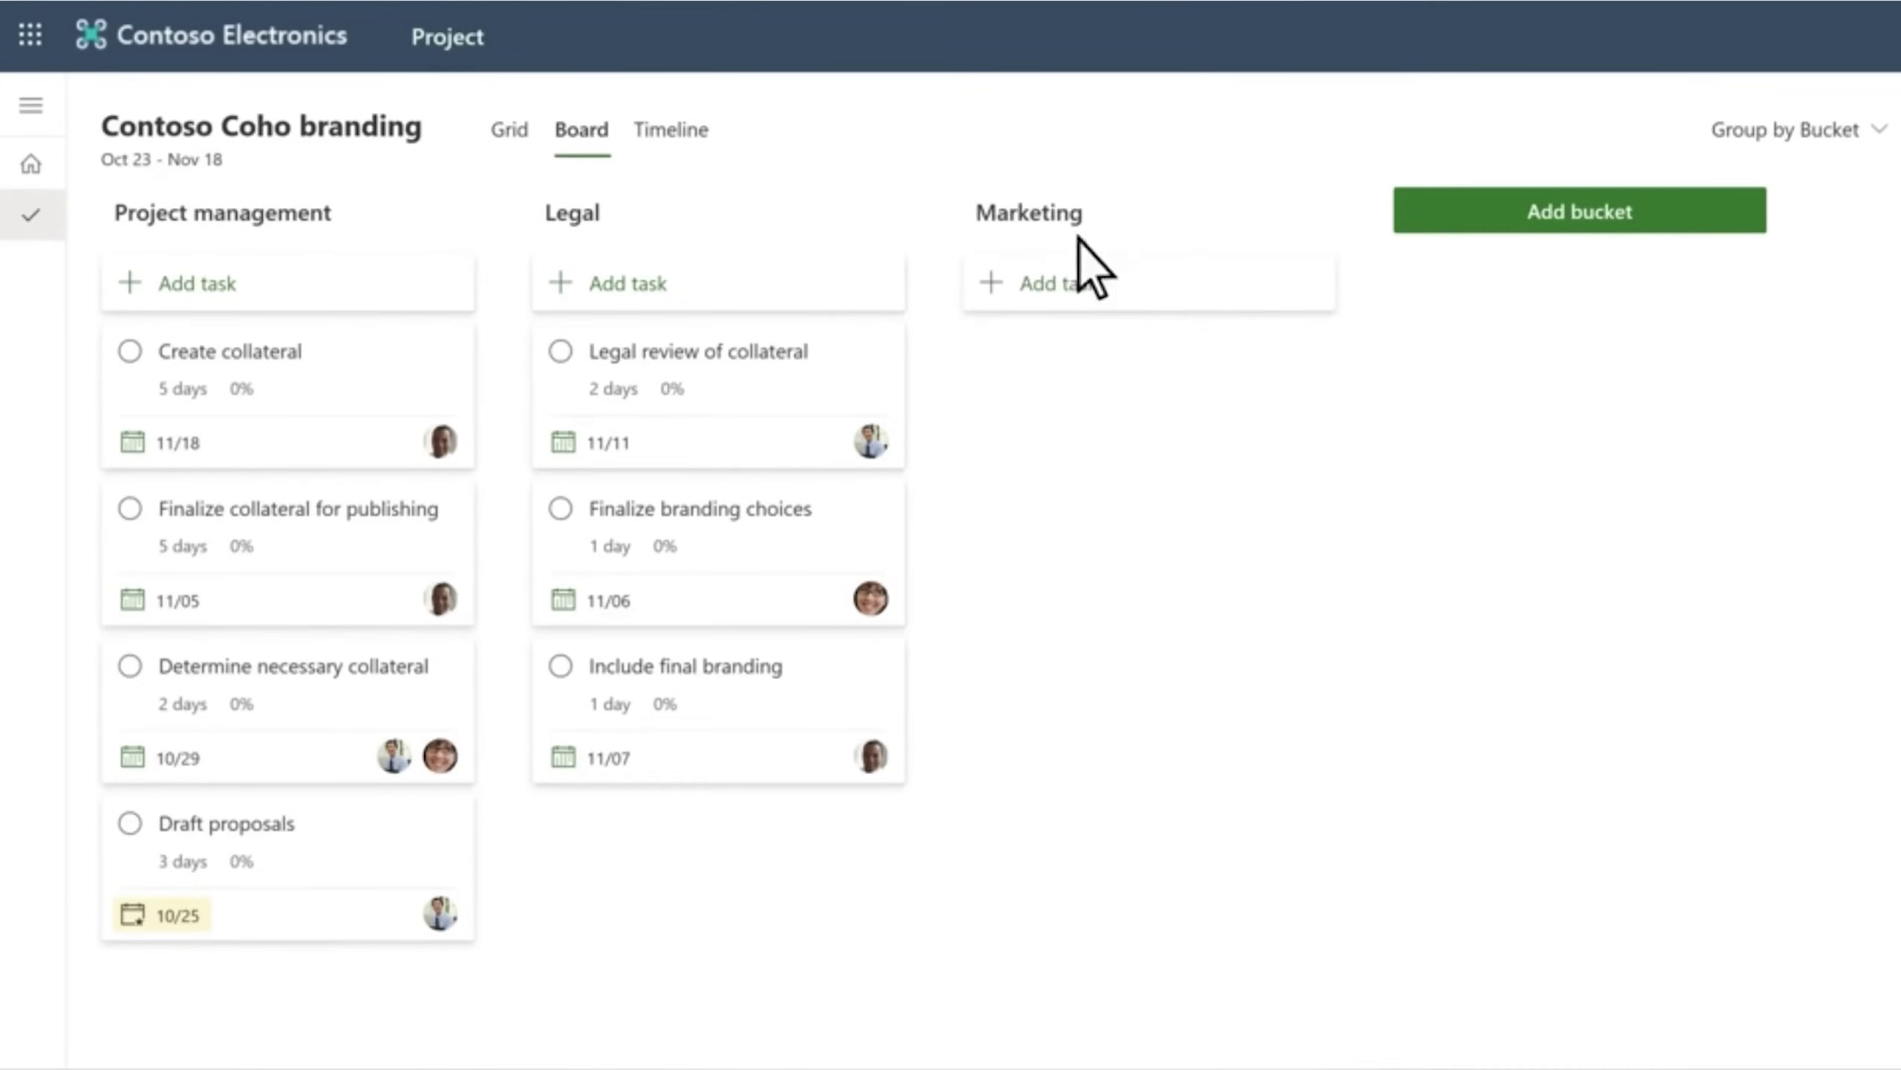
click(626, 290)
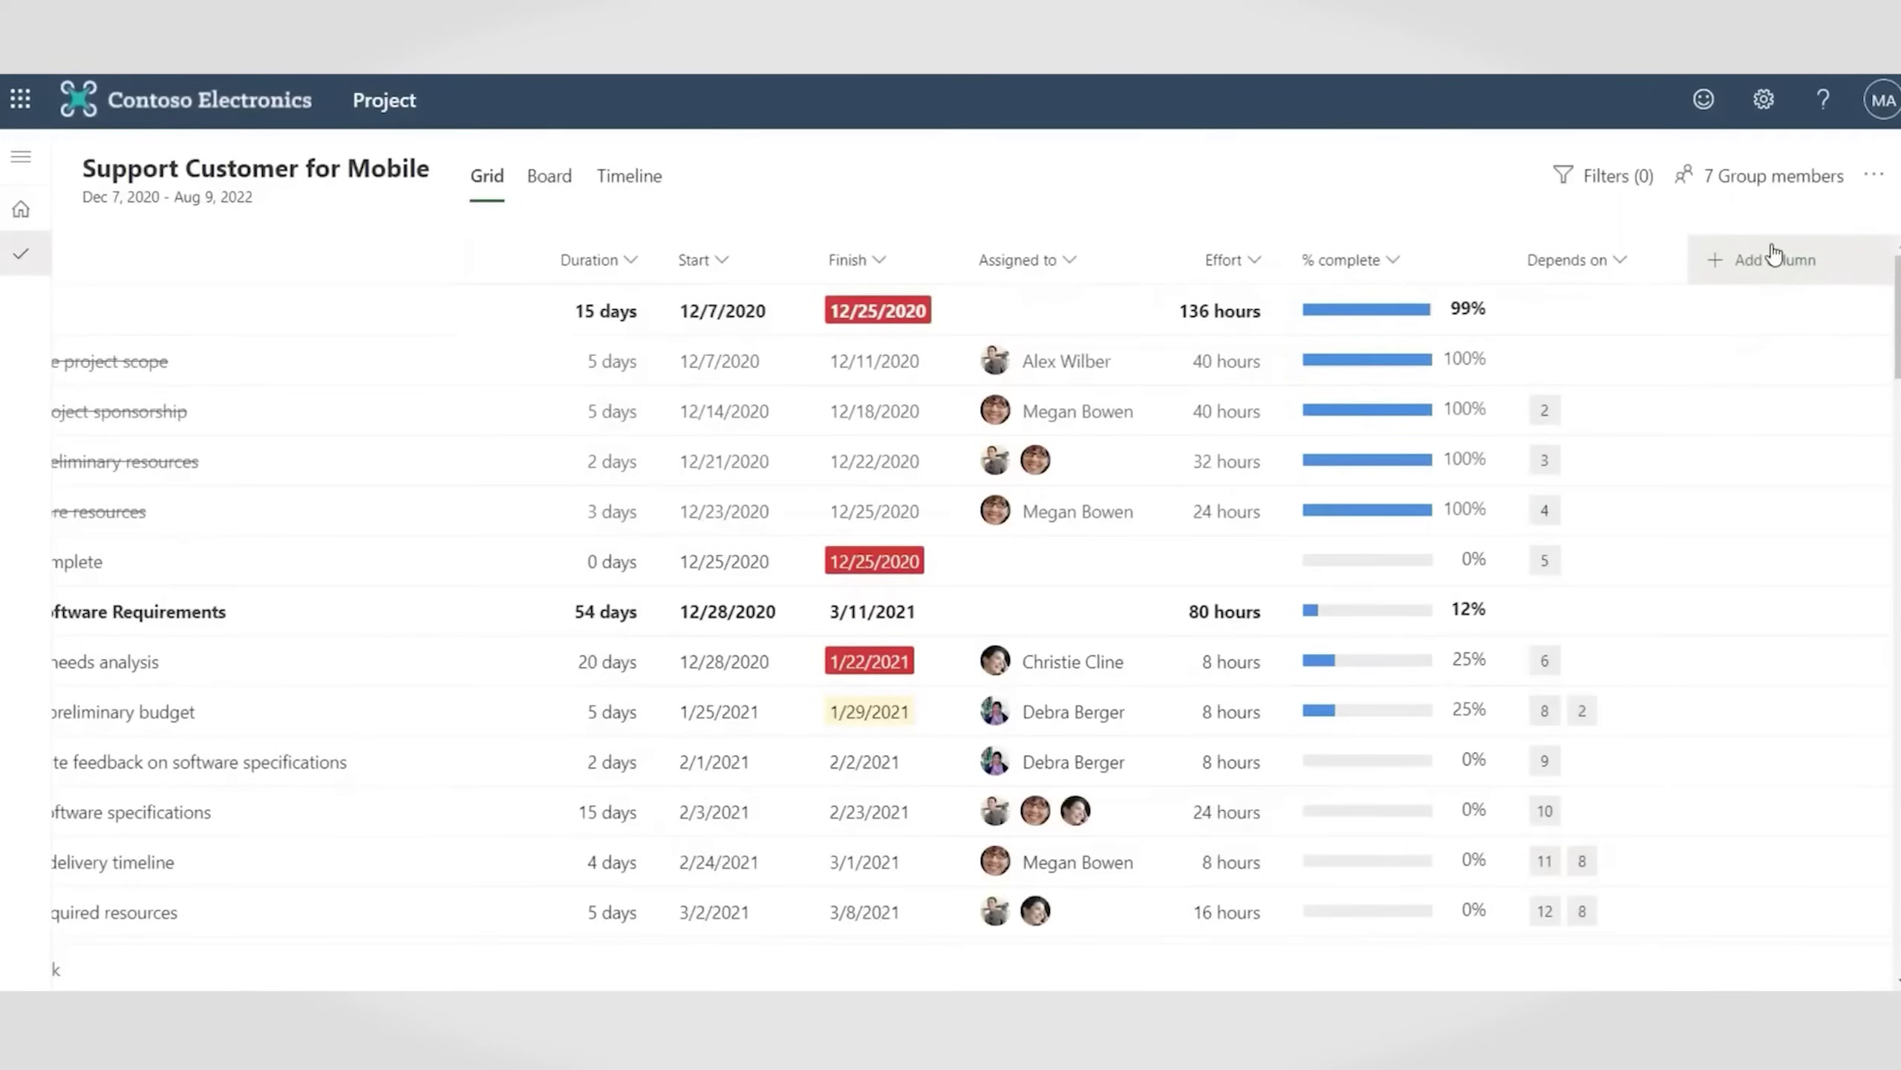
click(1774, 256)
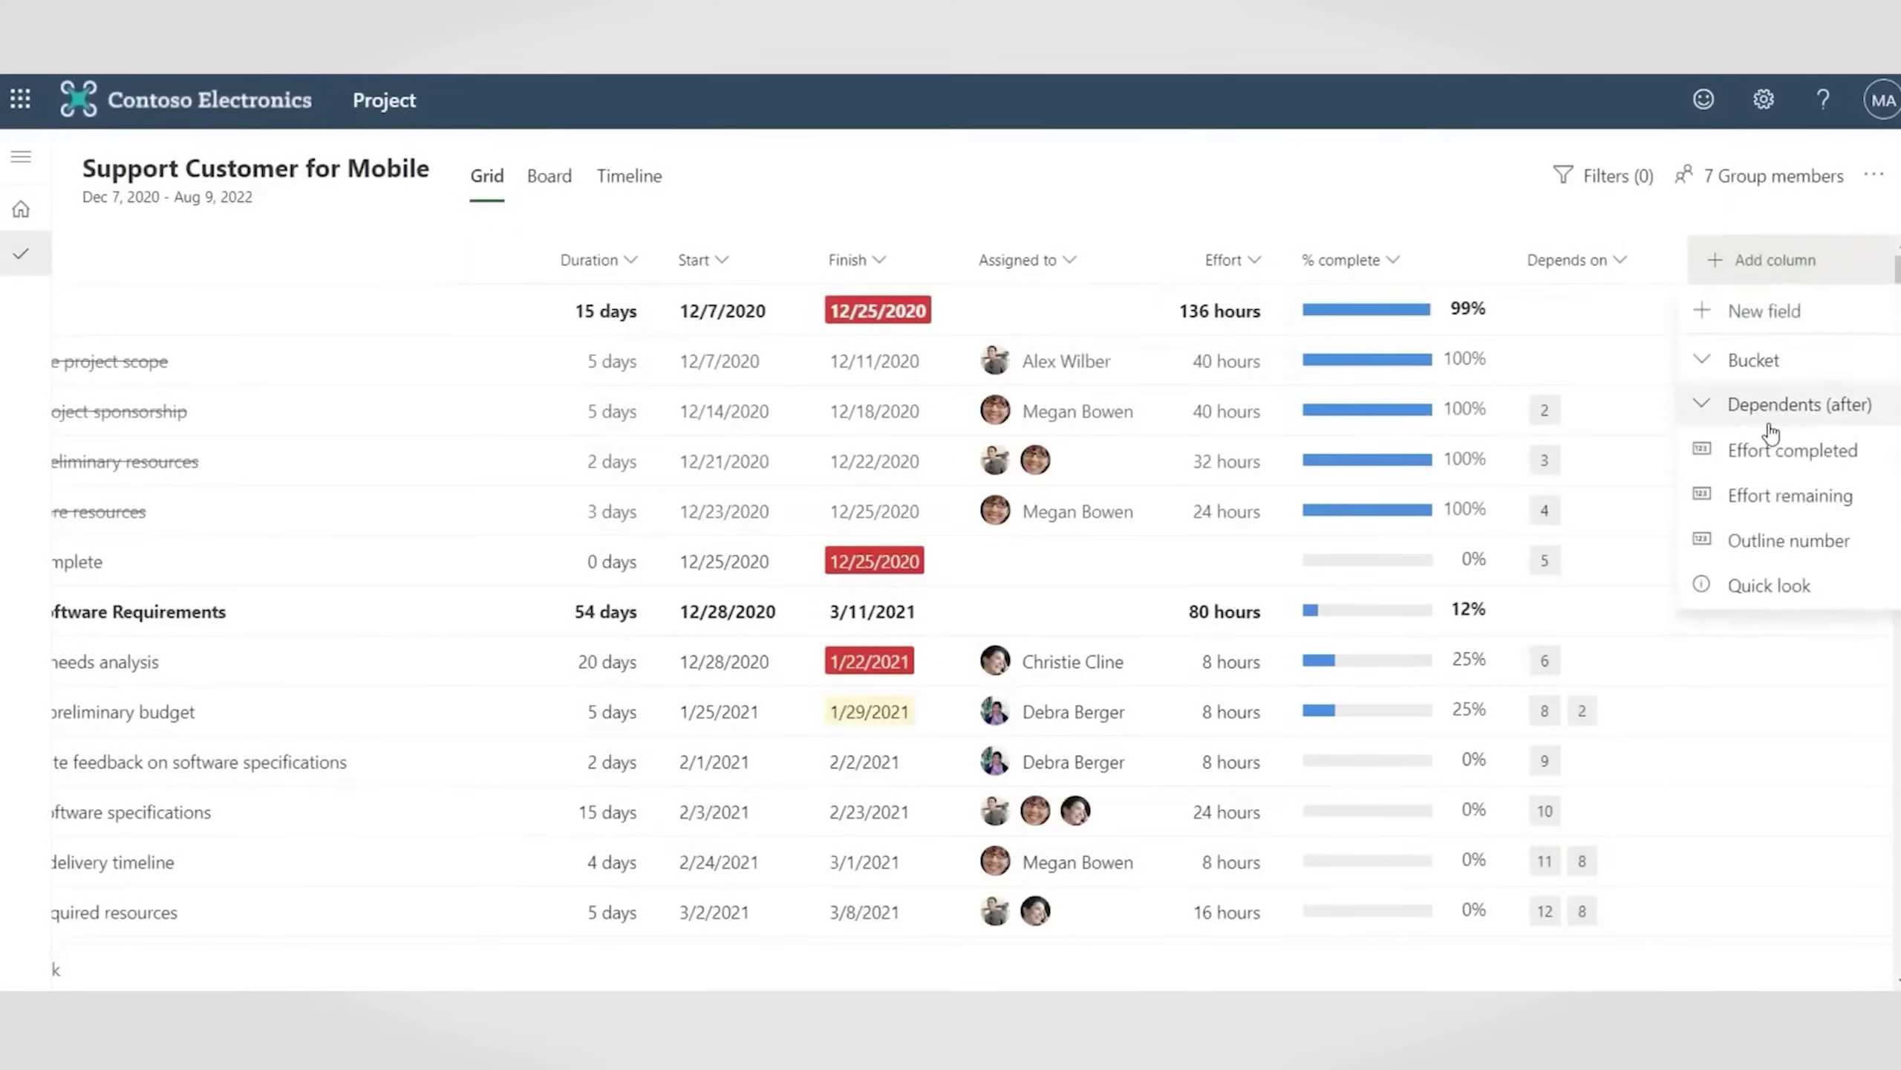
Add the Bucket column so each Support Customer for Mobile task shows Sprint or Backlog
click(1755, 360)
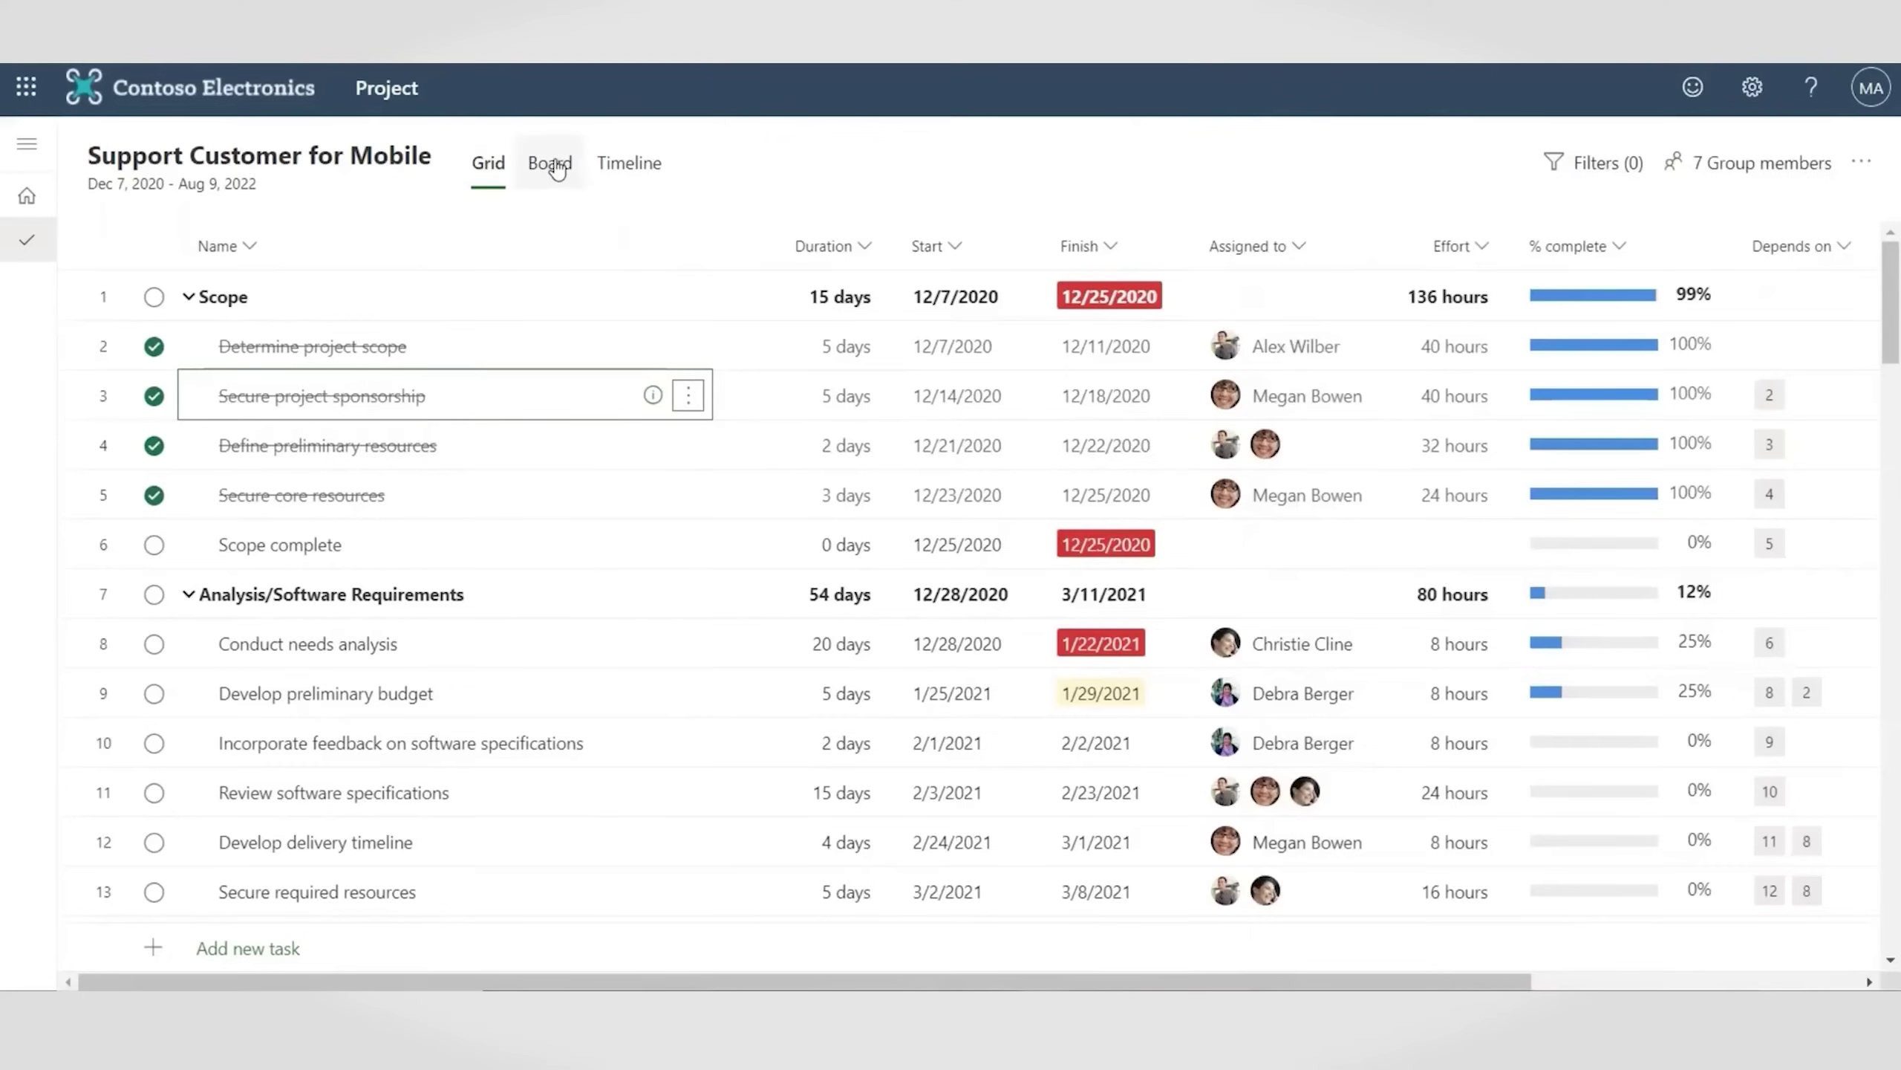
Show the tasks on the Board grouped by Assigned to, then switch to Timeline view
click(550, 164)
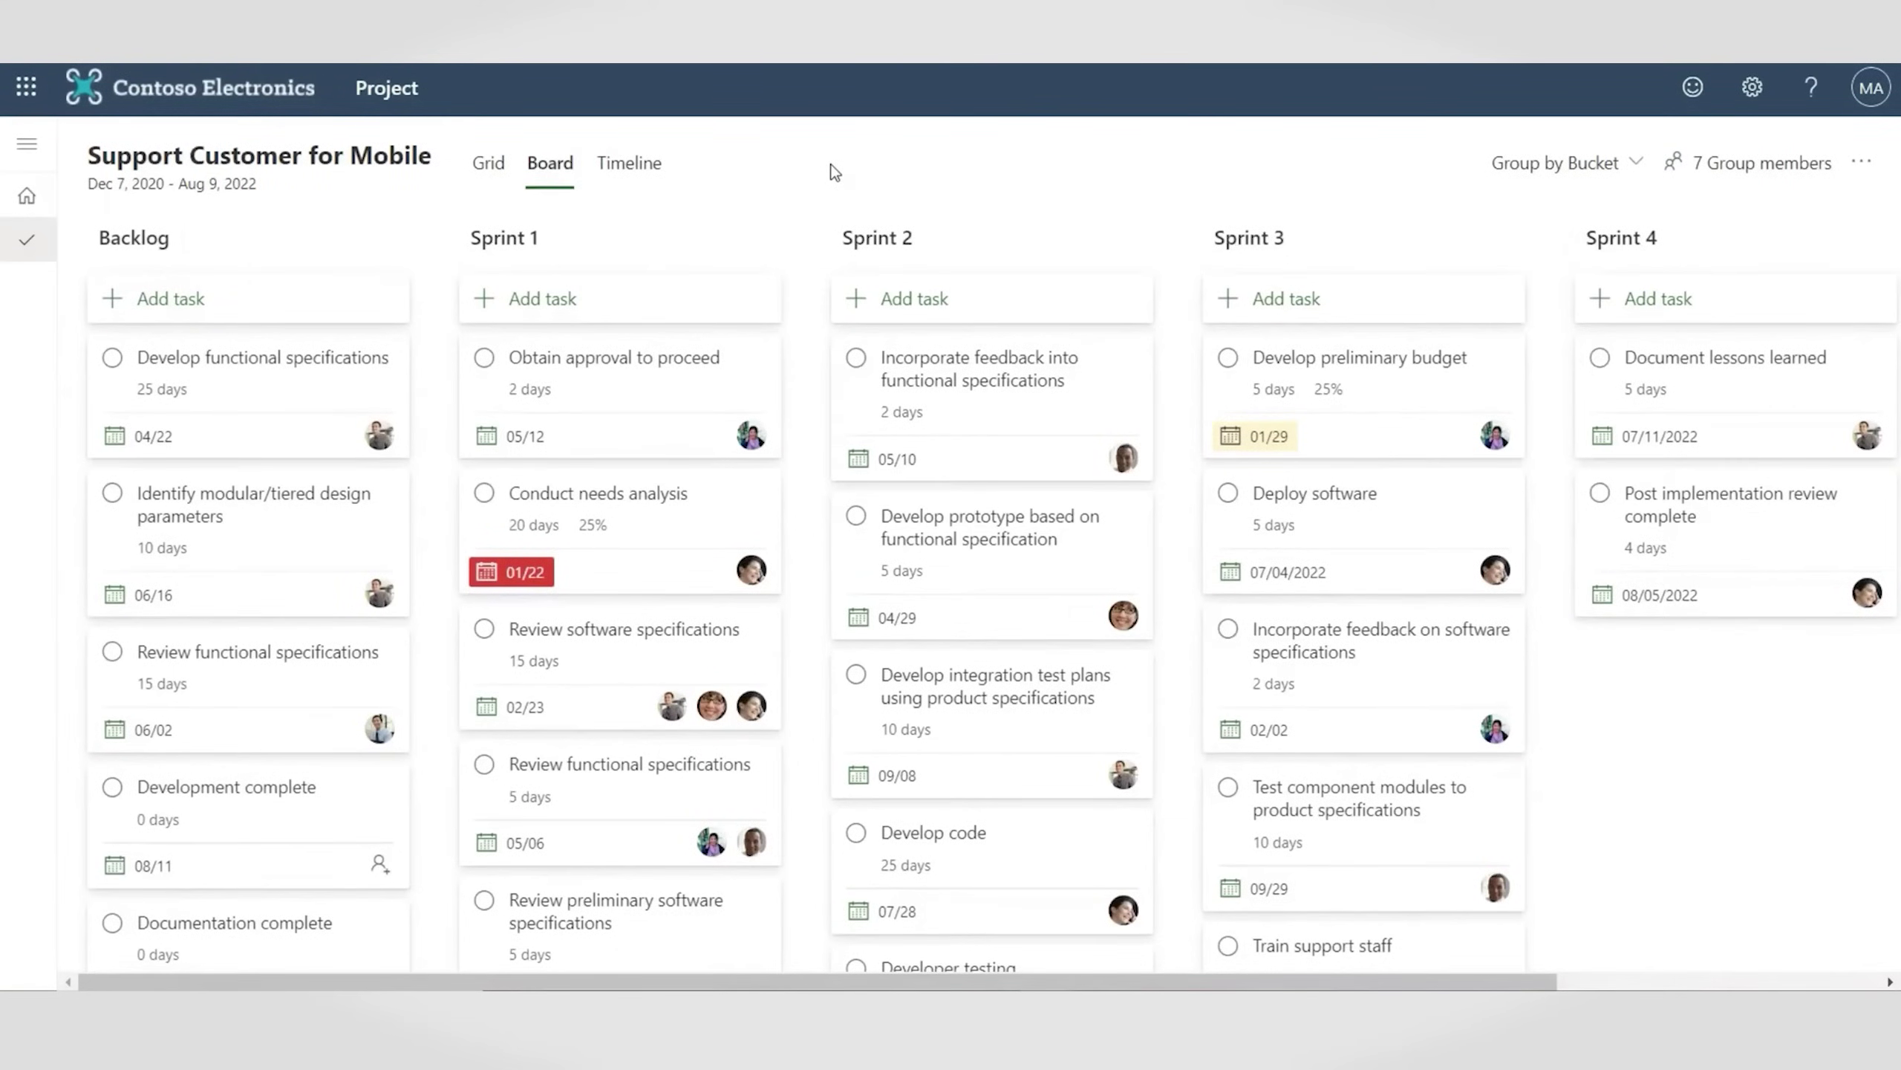
click(1632, 172)
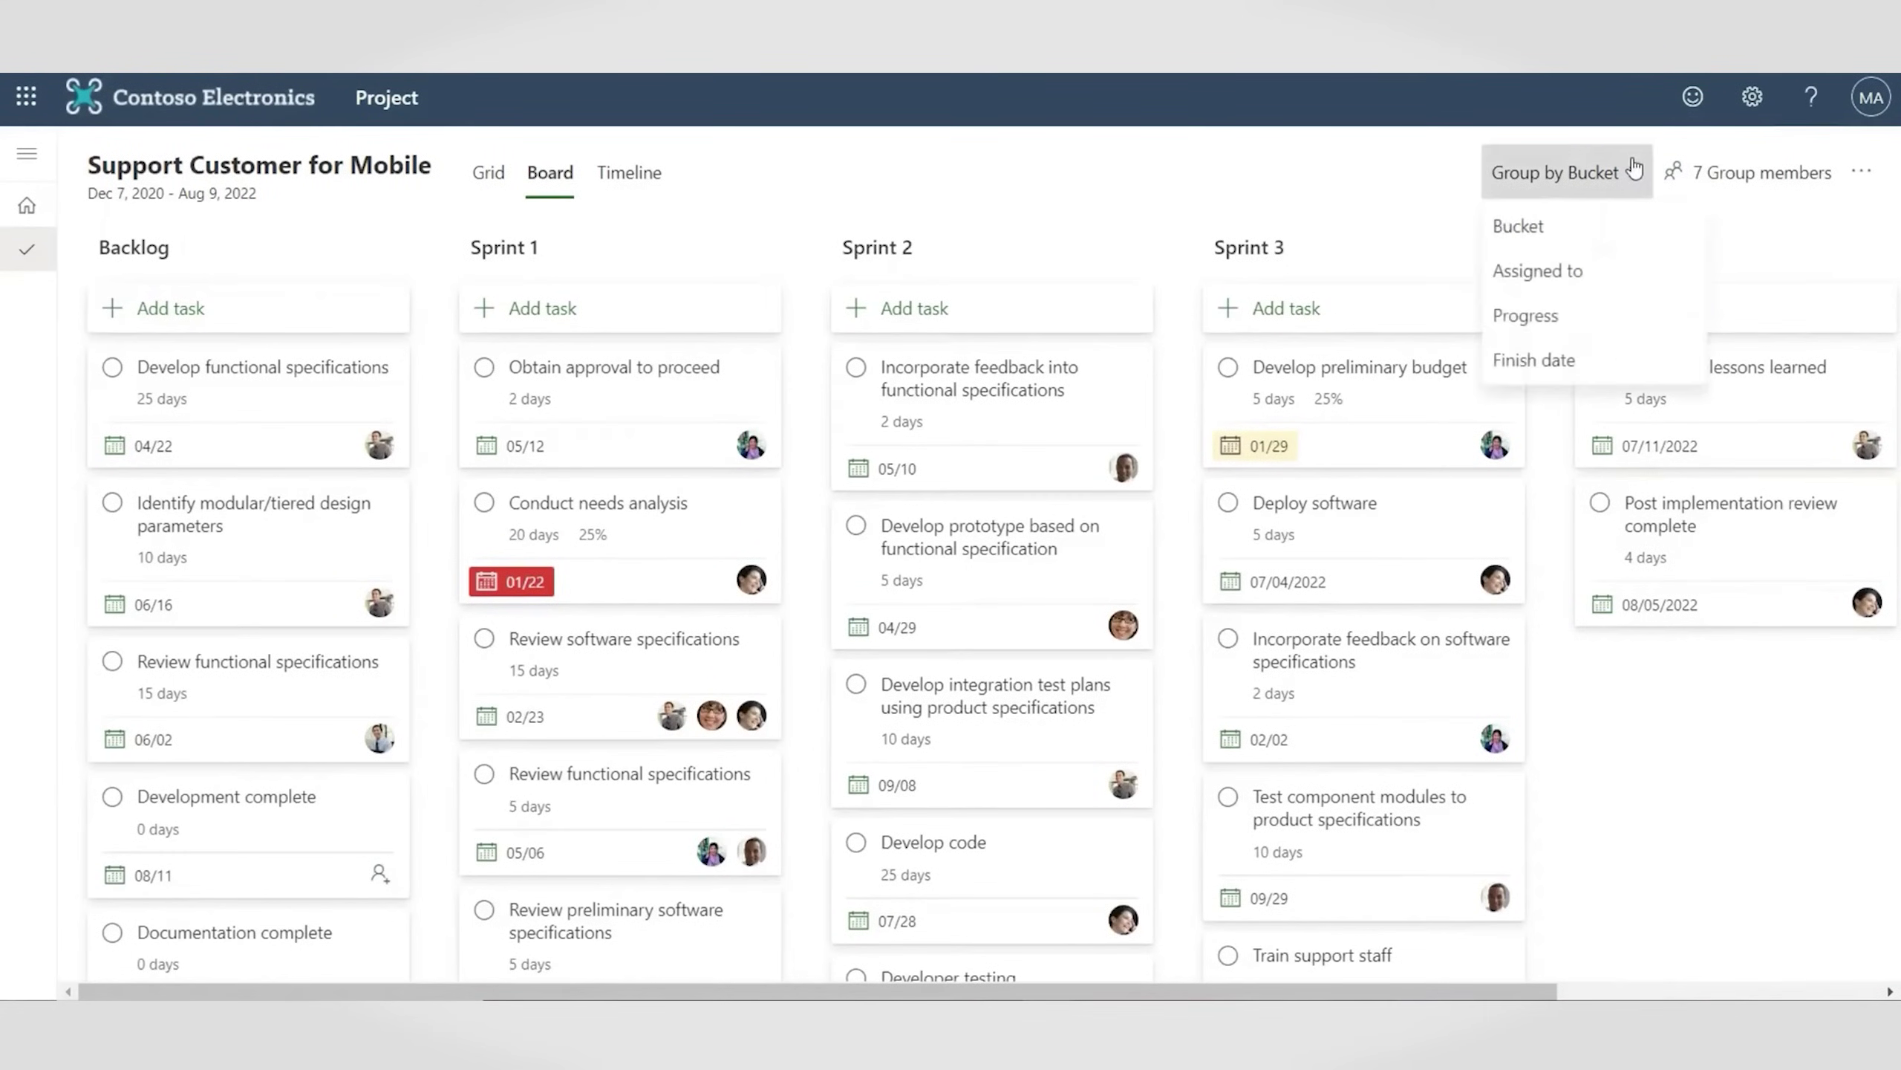
click(1531, 271)
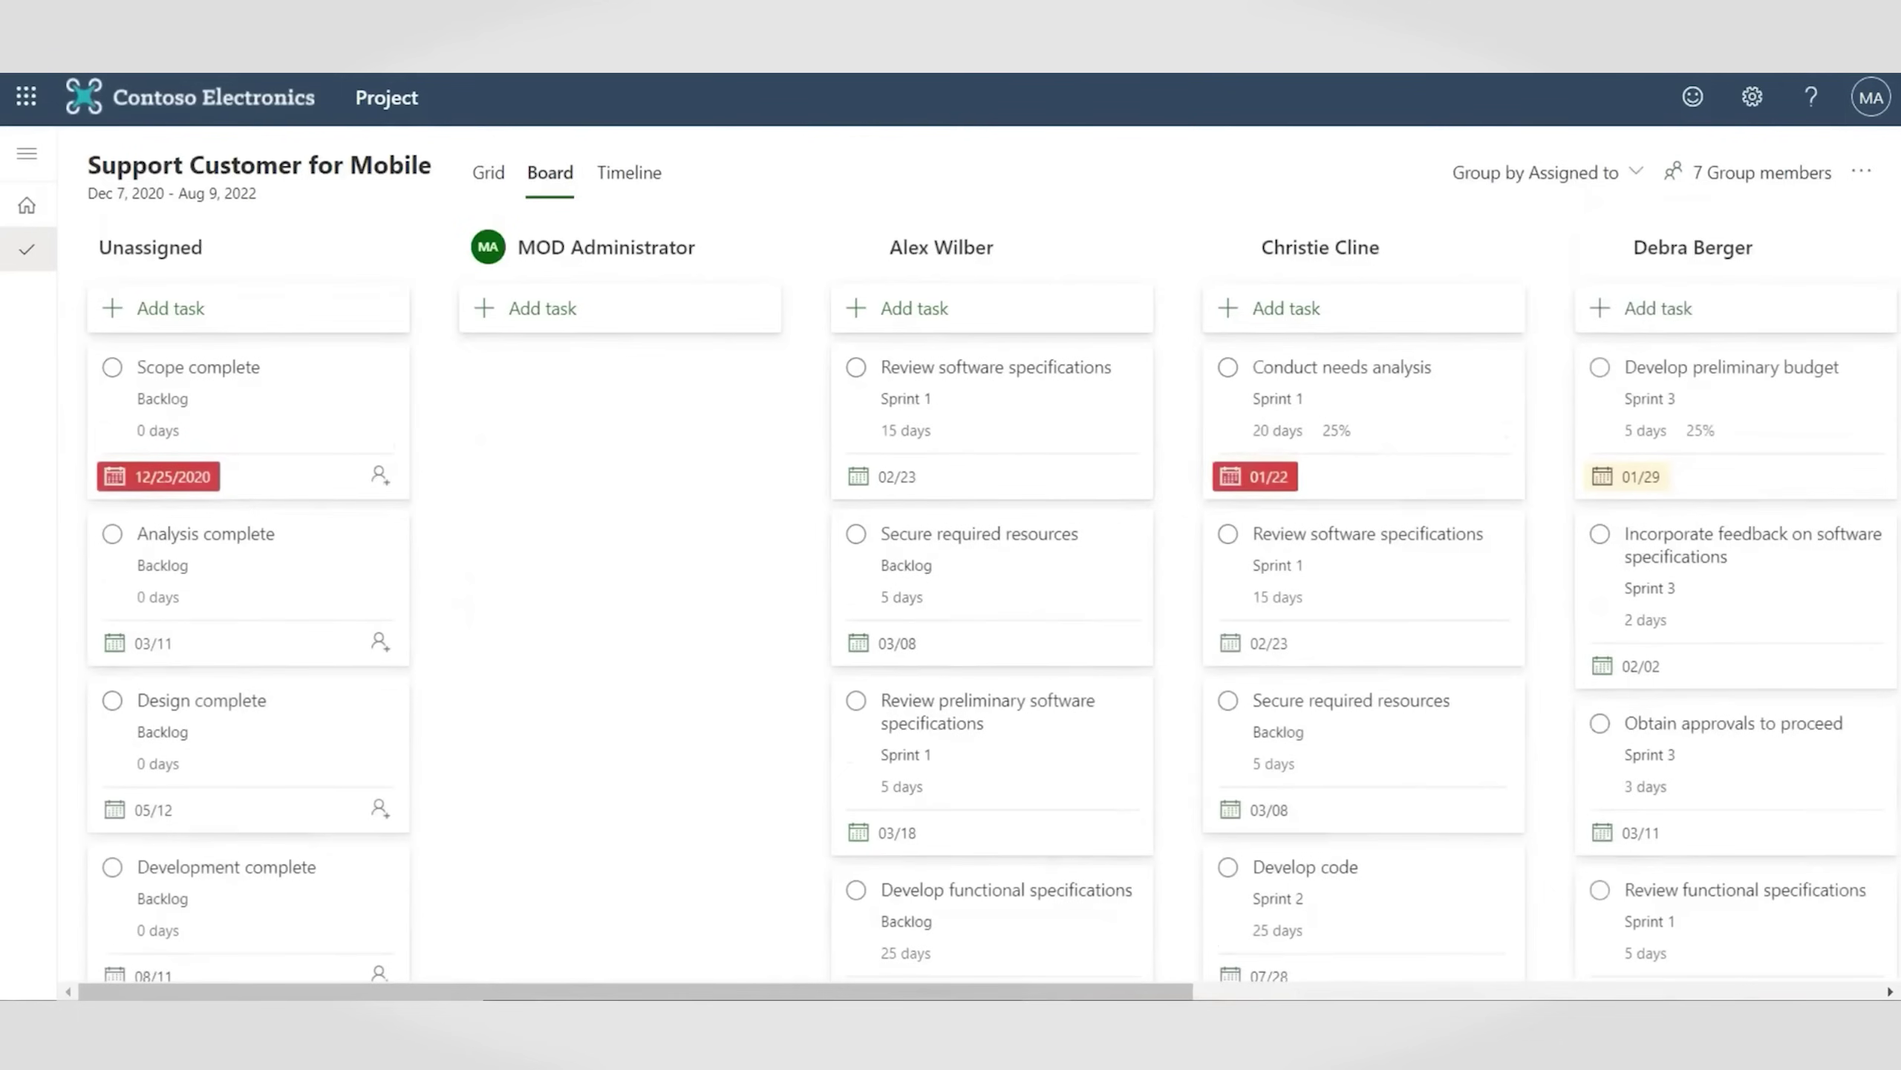
scroll(1049, 812, down, 3)
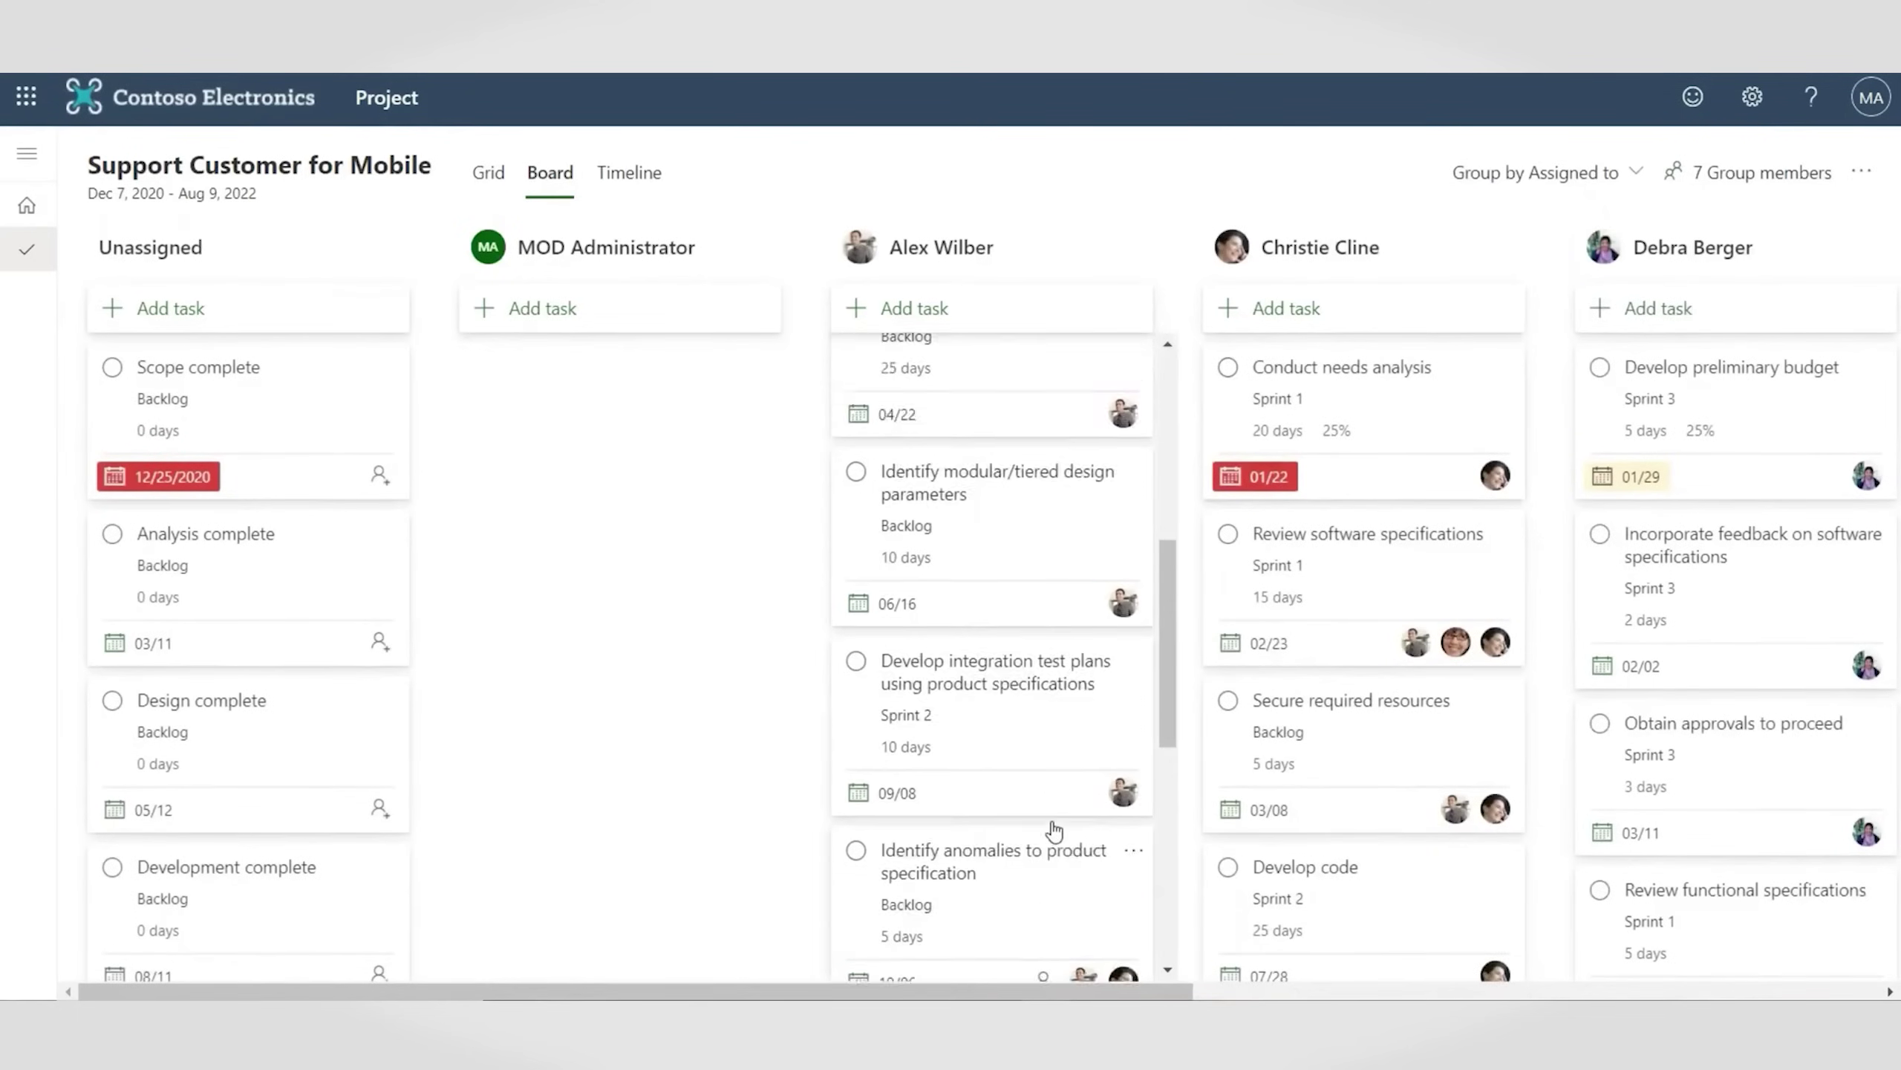
scroll(1486, 831, down, 2)
scroll(1486, 832, down, 3)
scroll(1487, 832, up, 3)
scroll(1367, 668, up, 2)
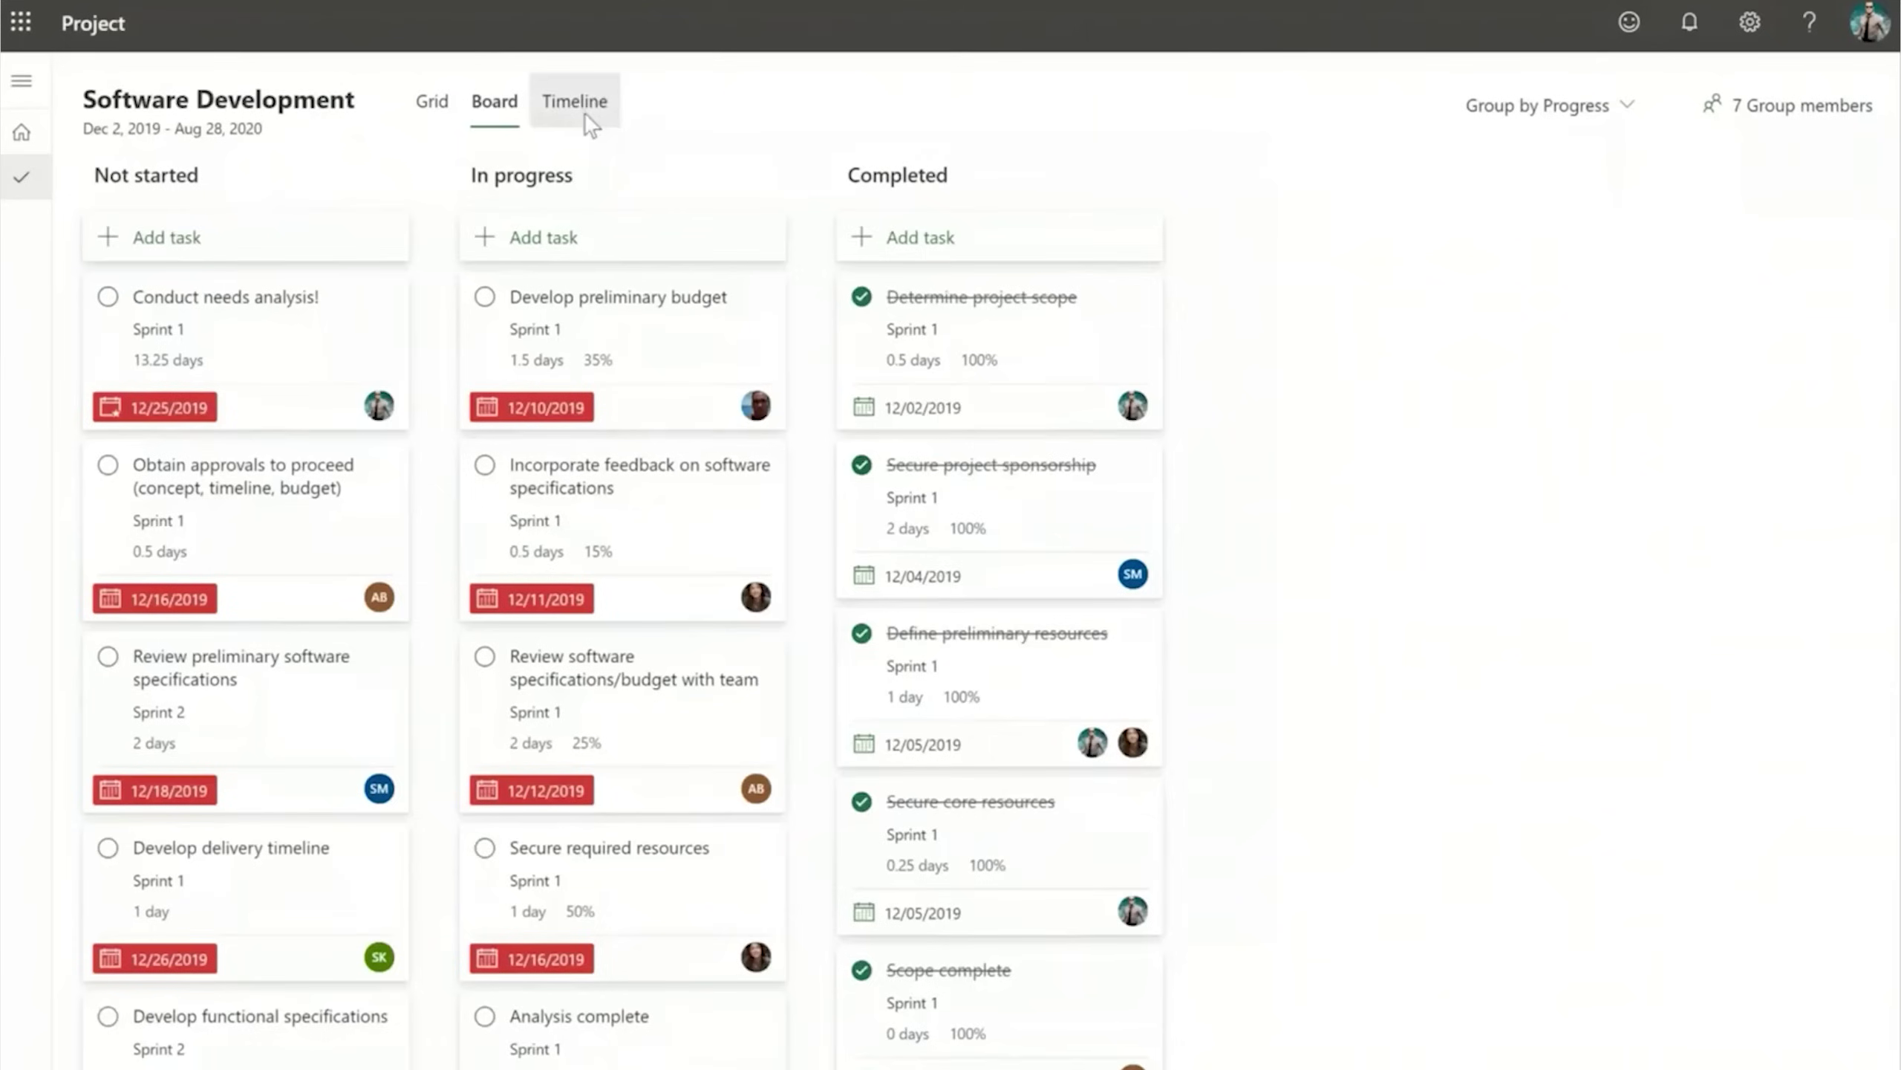
click(584, 105)
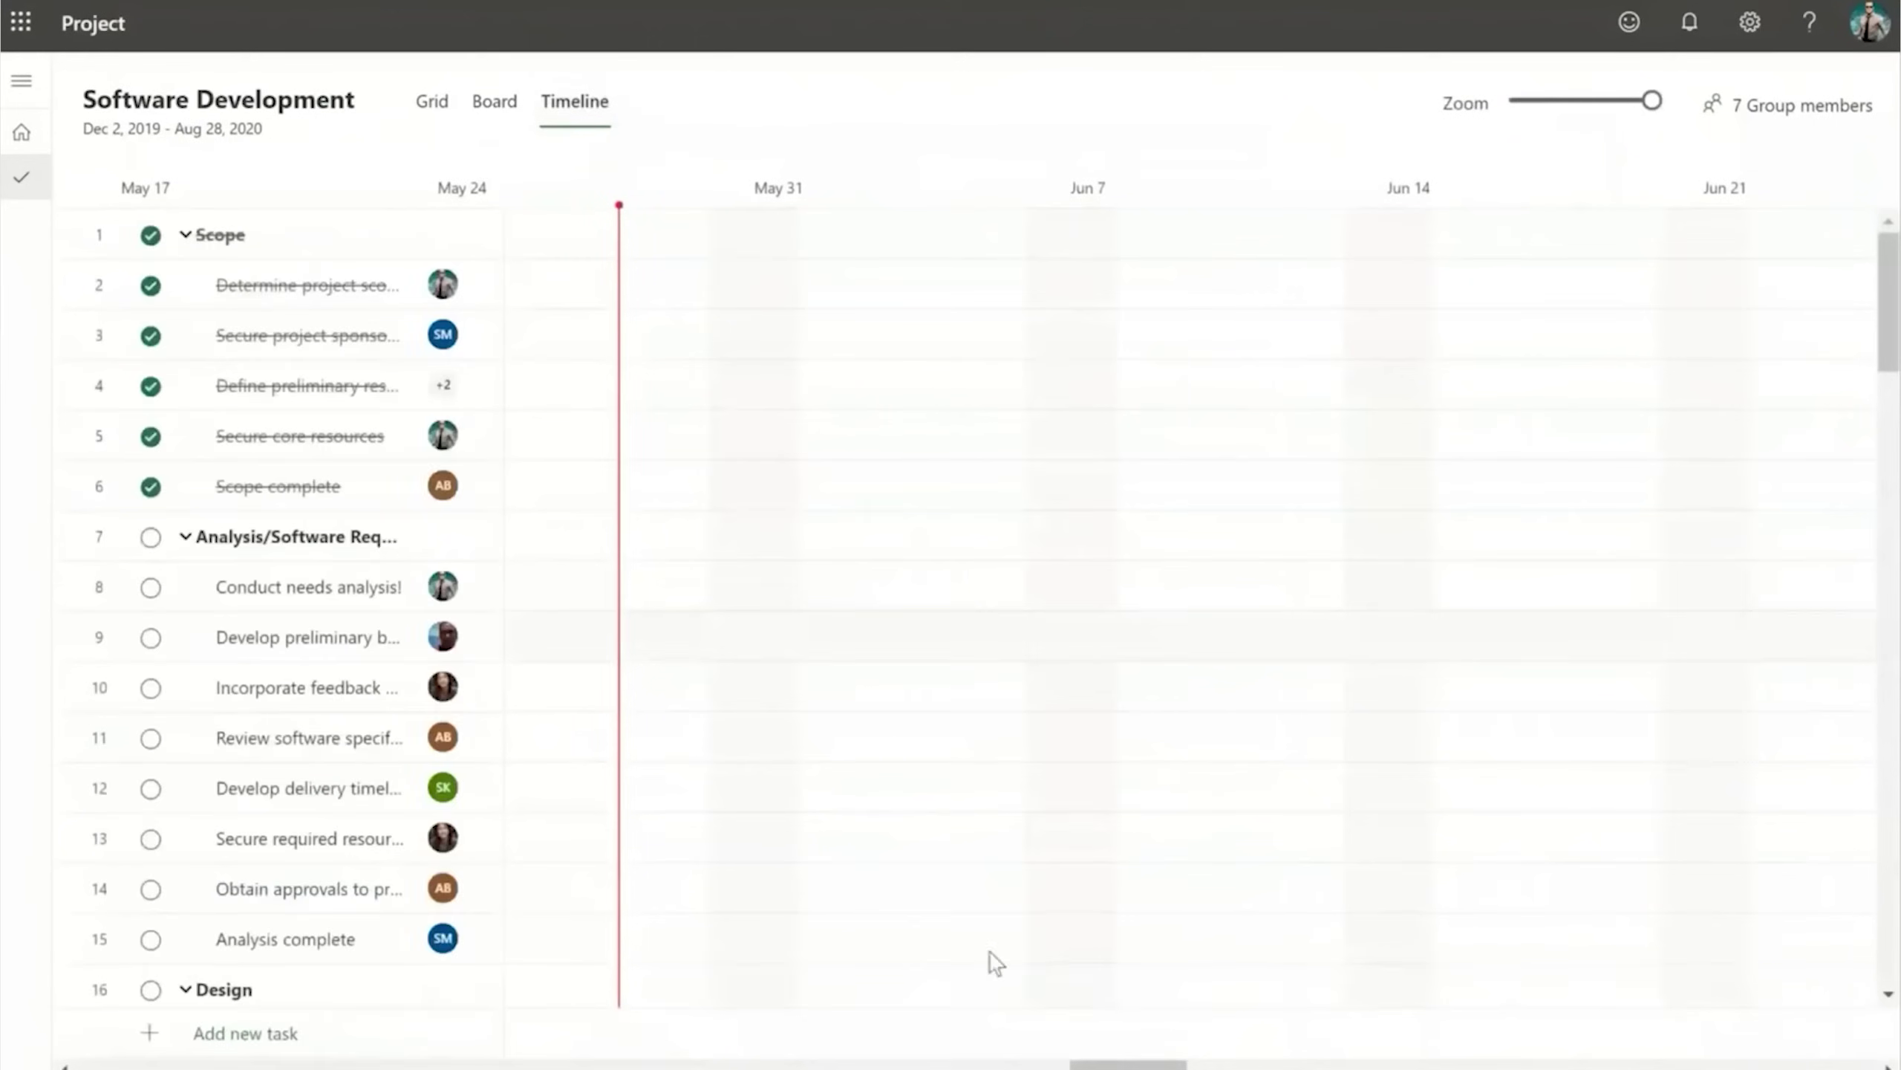
scroll(988, 1060, left, 3)
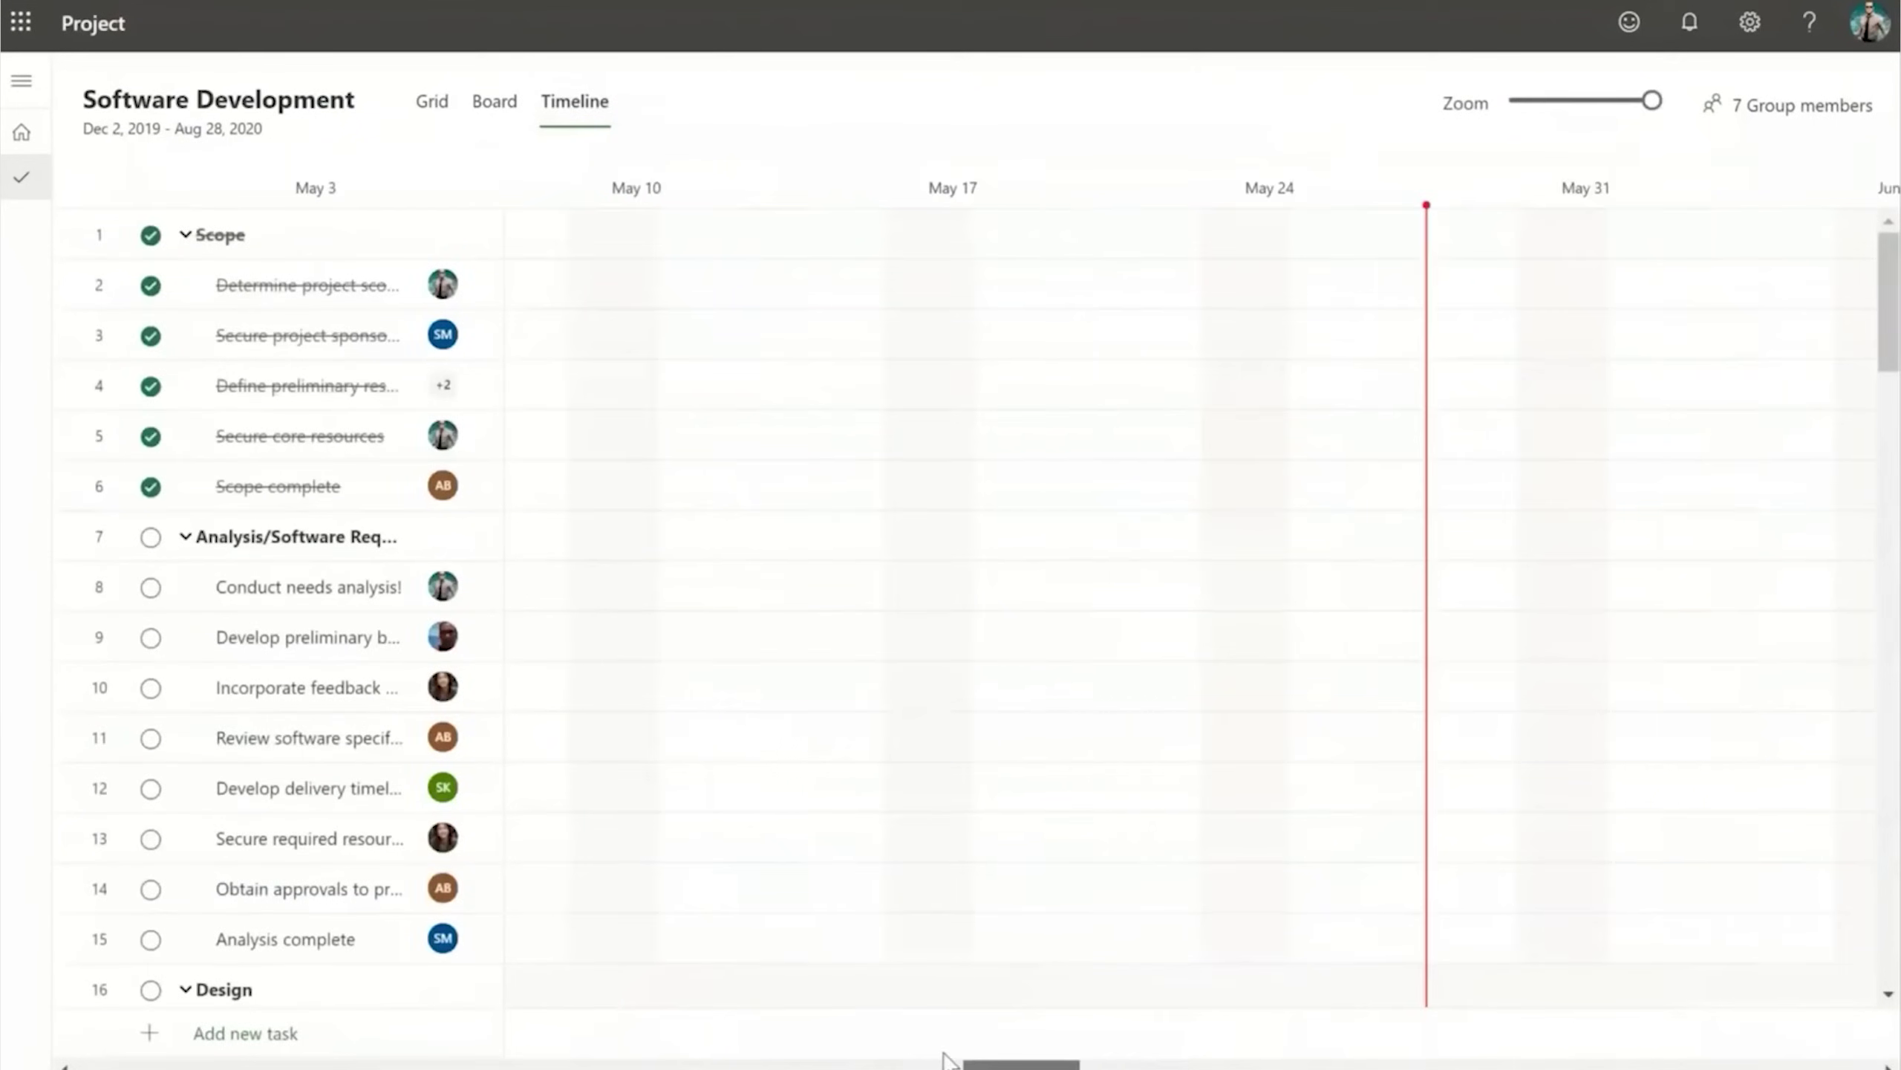
drag(945, 1059, 621, 1065)
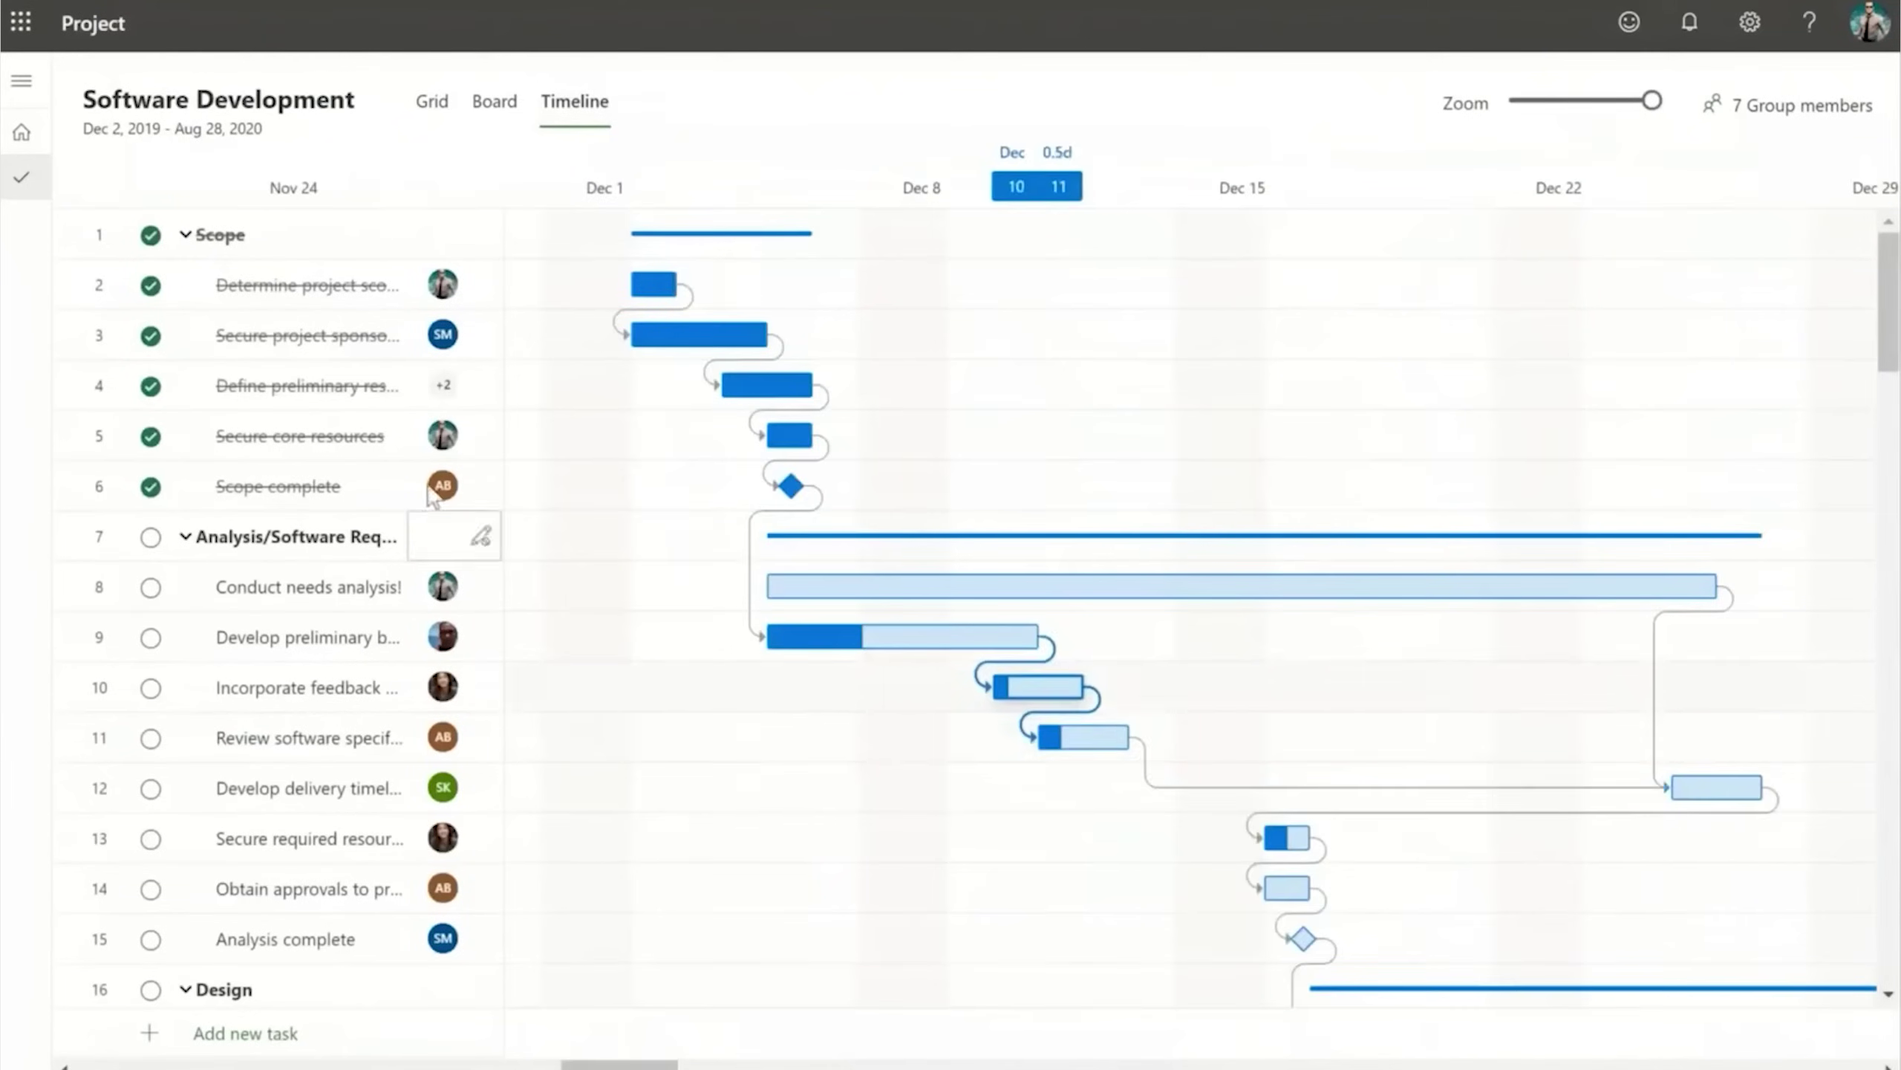